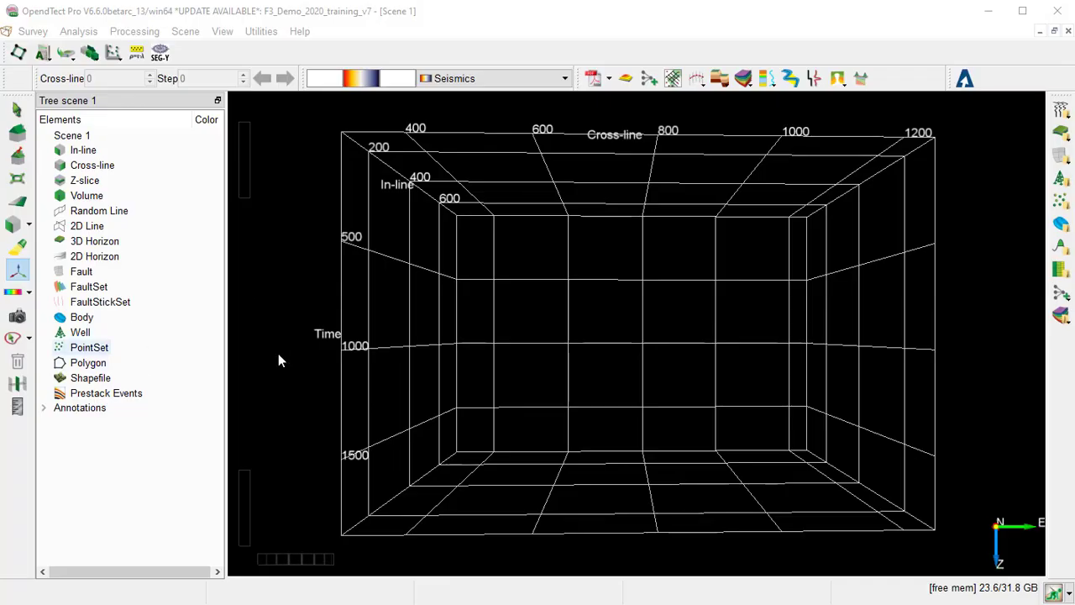
Add the existing 3D horizon Demo 6 --> FS8 to the scene from the 3D Horizon tree item
{"action": "right_click", "coordinate": [92, 241]}
{"action": "left_click", "coordinate": [93, 241]}
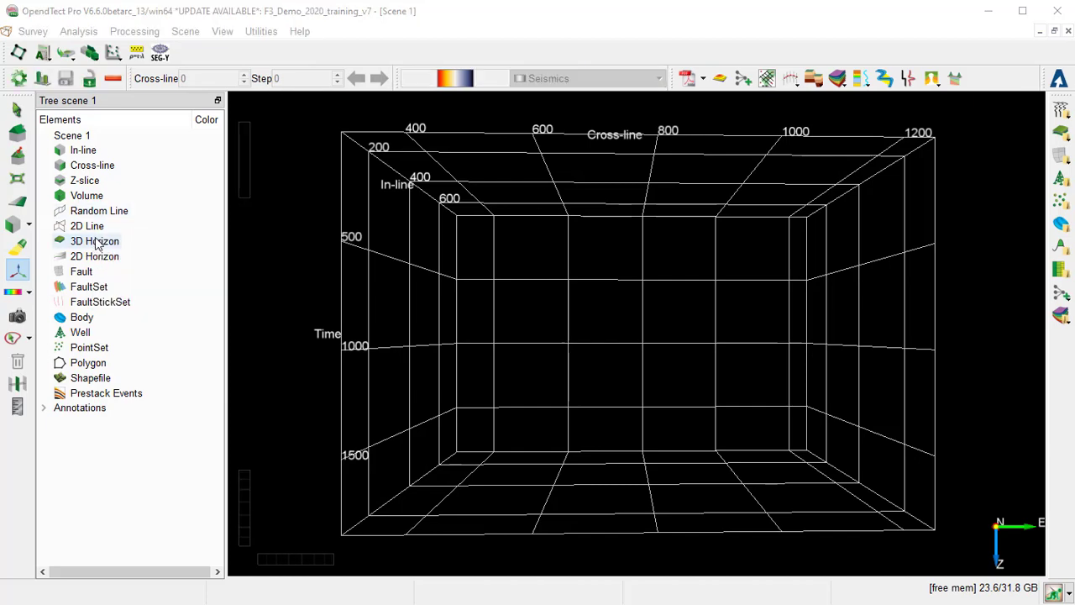
{"action": "right_click", "coordinate": [96, 241]}
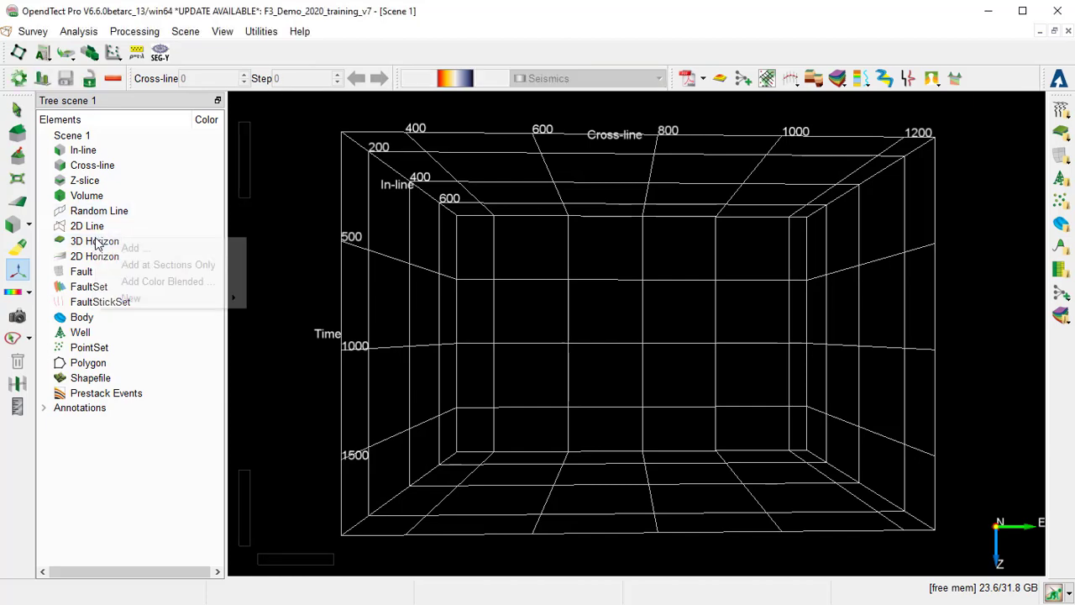
{"action": "left_click", "coordinate": [158, 250]}
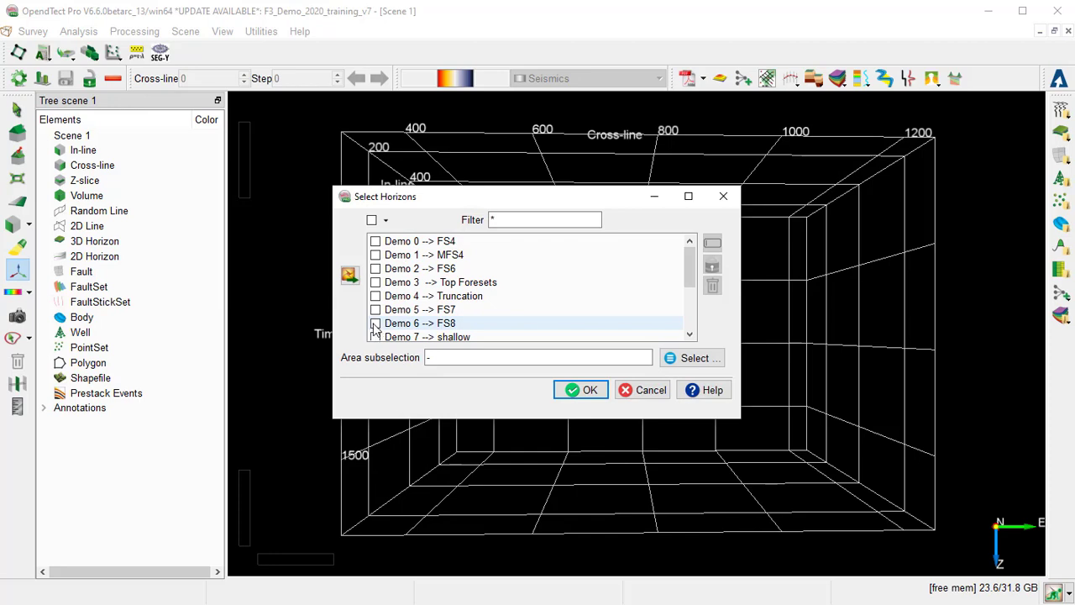
{"action": "left_click", "coordinate": [375, 326]}
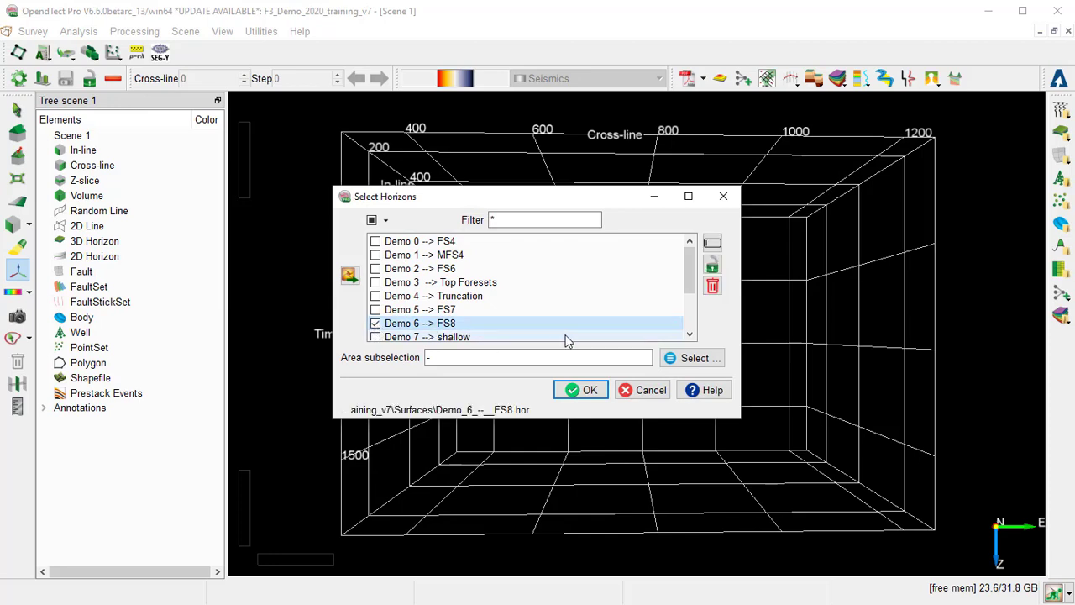
{"action": "left_click", "coordinate": [588, 388]}
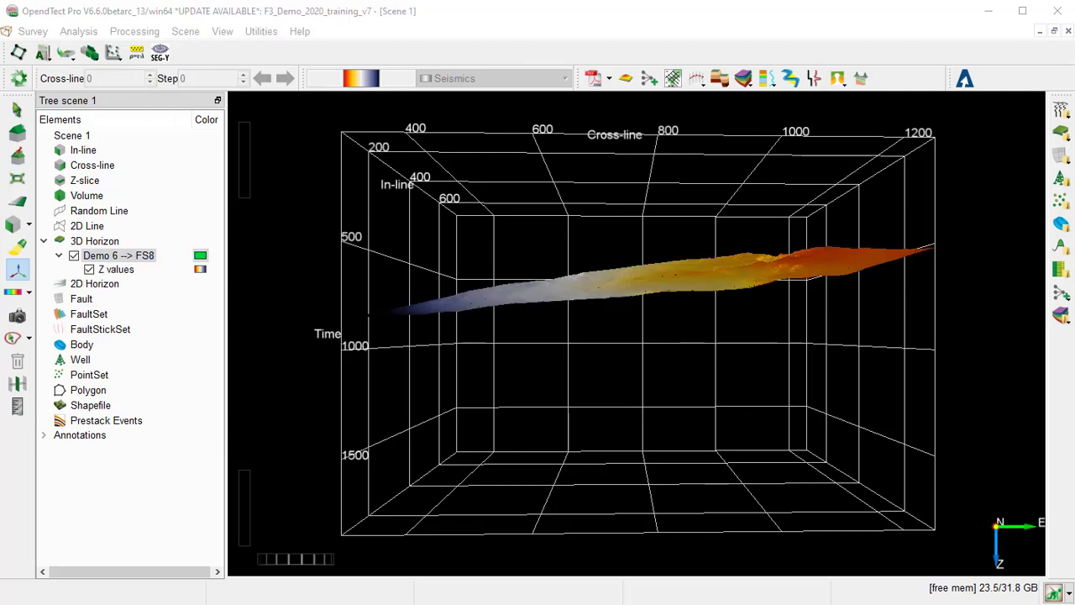
In the 3D attribute set editor, set the Similarity time gate to -12 to 12 ms
{"action": "left_click", "coordinate": [44, 53]}
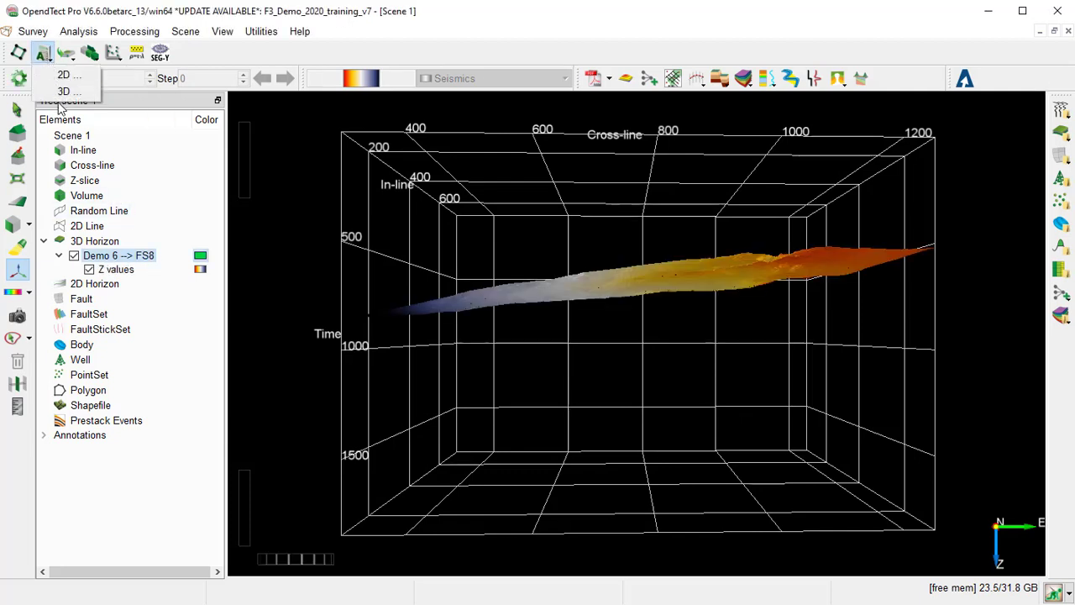
{"action": "left_click", "coordinate": [63, 91]}
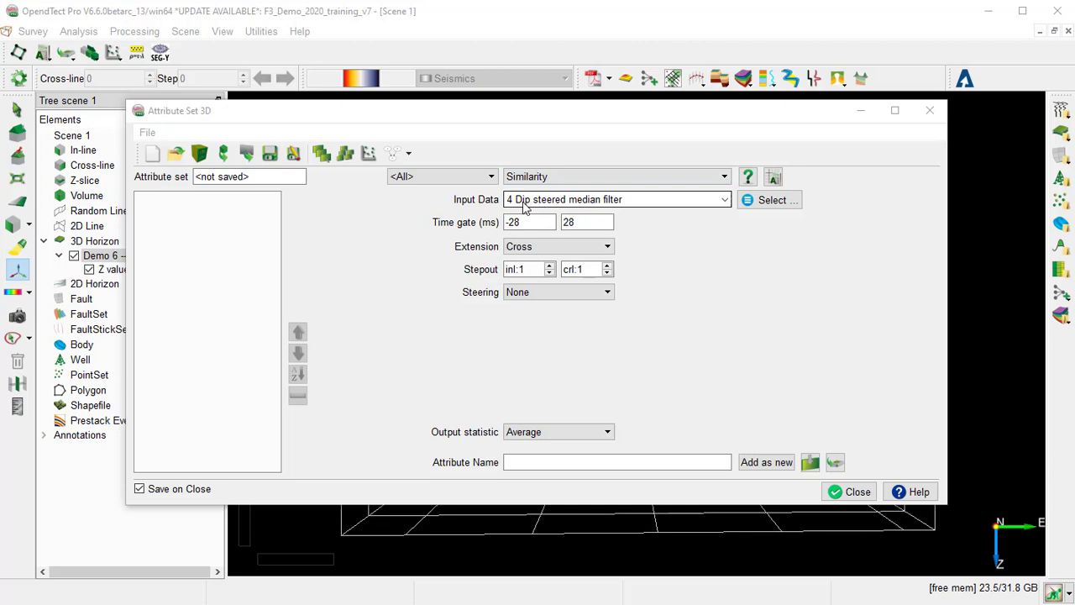
{"action": "left_click_drag", "start_coordinate": [521, 222], "coordinate": [508, 222]}
{"action": "type", "text": "-12"}
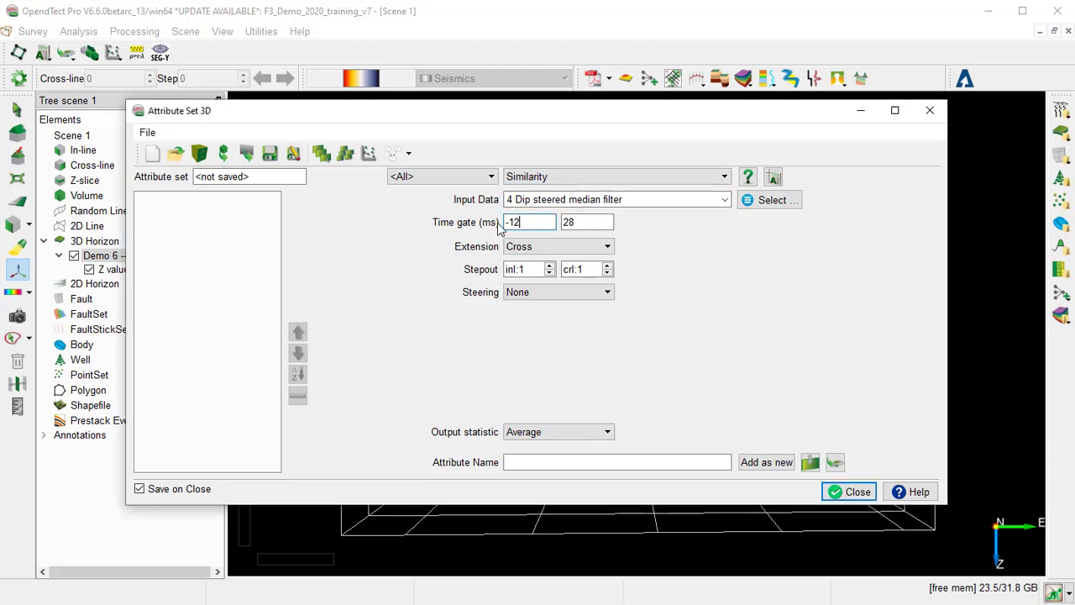
{"action": "left_click_drag", "start_coordinate": [578, 222], "coordinate": [562, 223]}
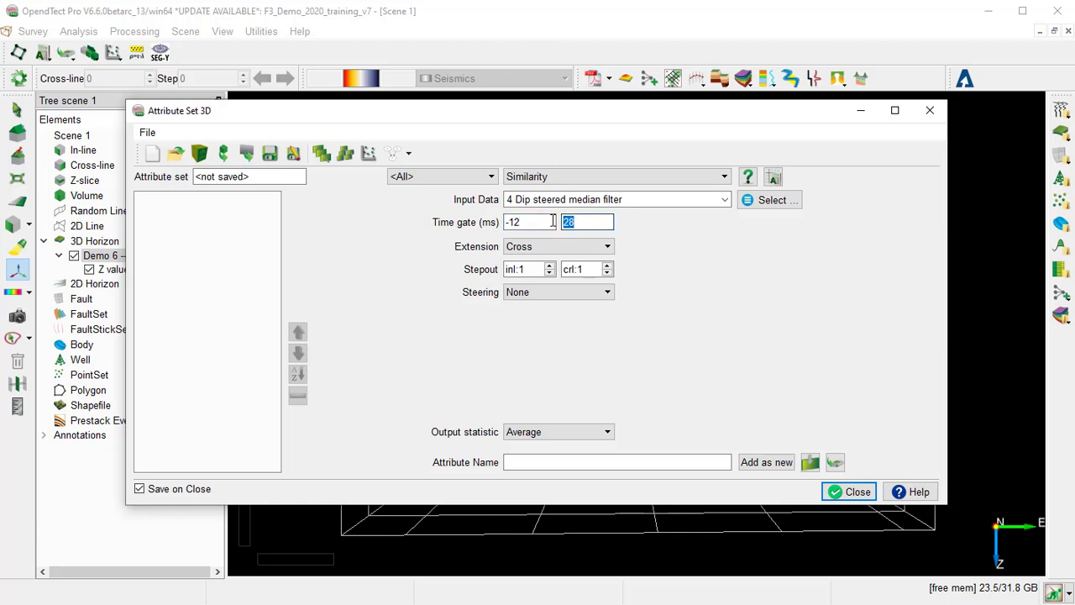
{"action": "type", "text": "12"}
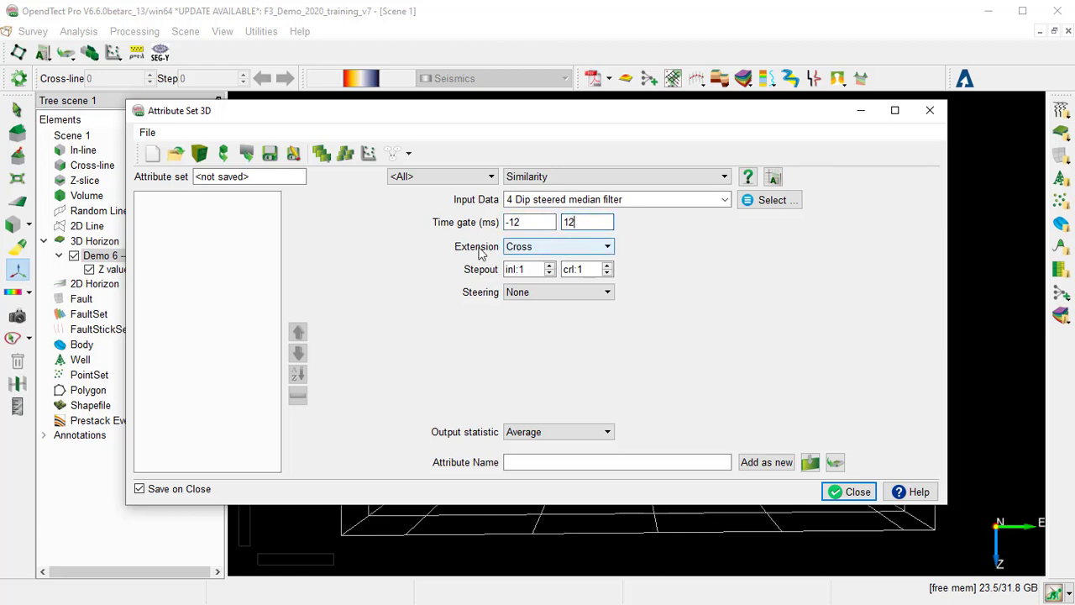
Use Full steering and Min output statistic, and add the attribute as 'Min Sim'
{"action": "left_click", "coordinate": [547, 294]}
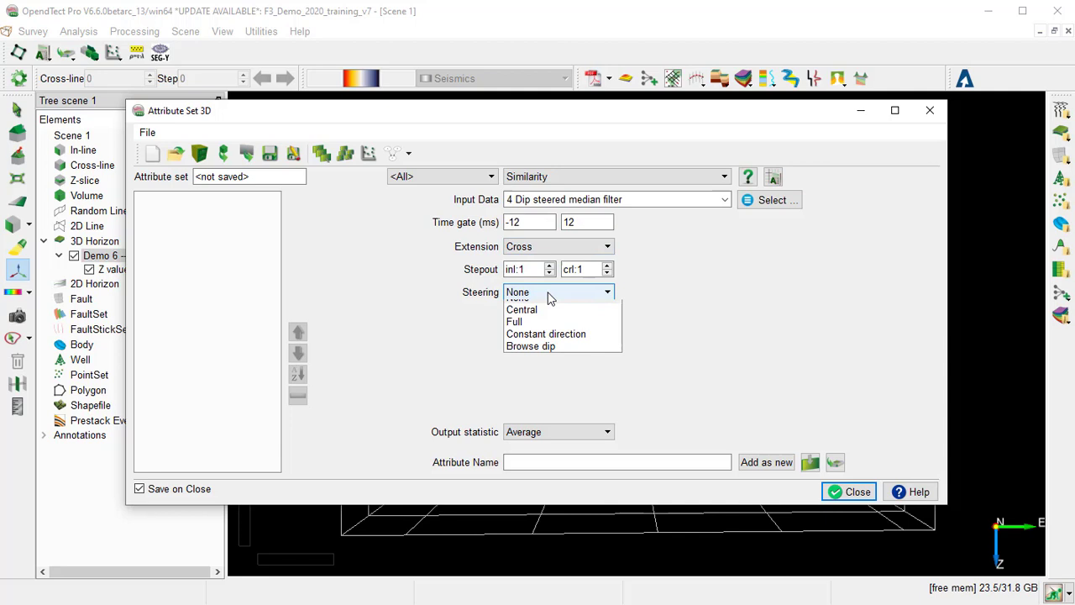
{"action": "left_click", "coordinate": [540, 333]}
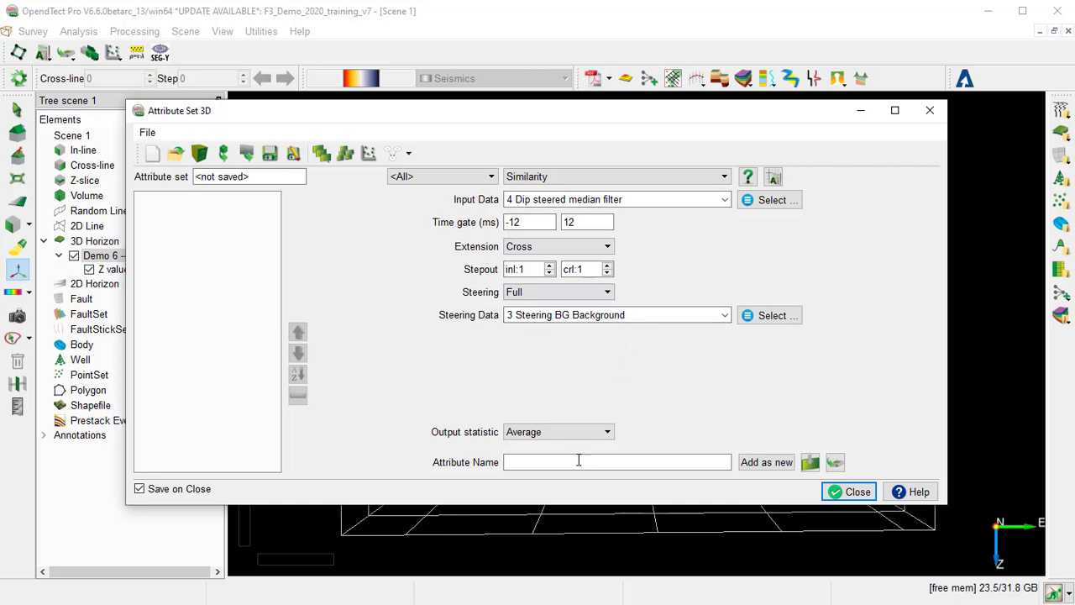
{"action": "left_click", "coordinate": [561, 434]}
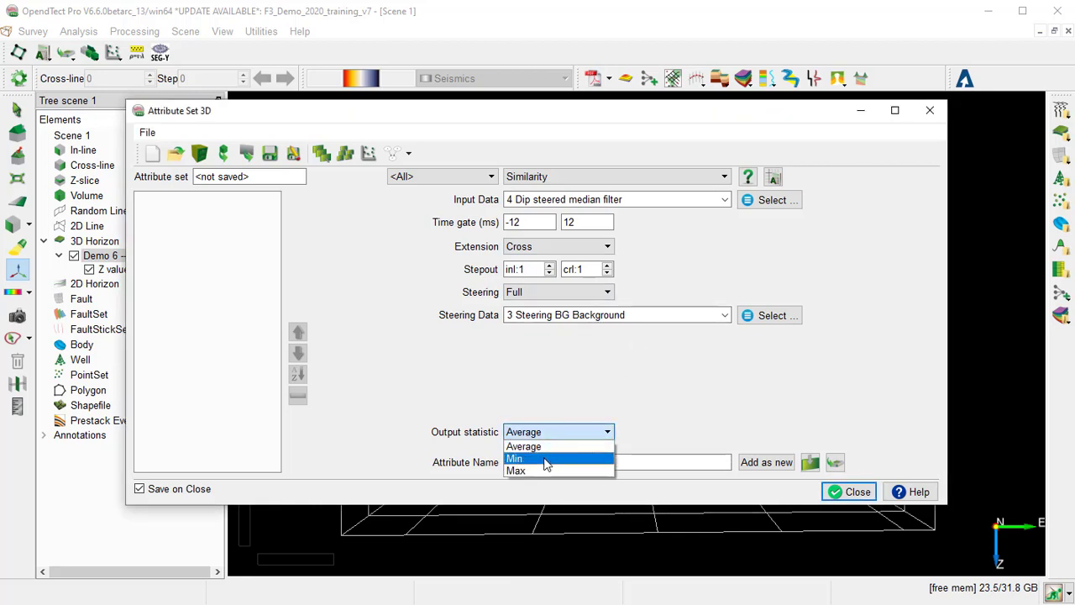
{"action": "left_click", "coordinate": [546, 460]}
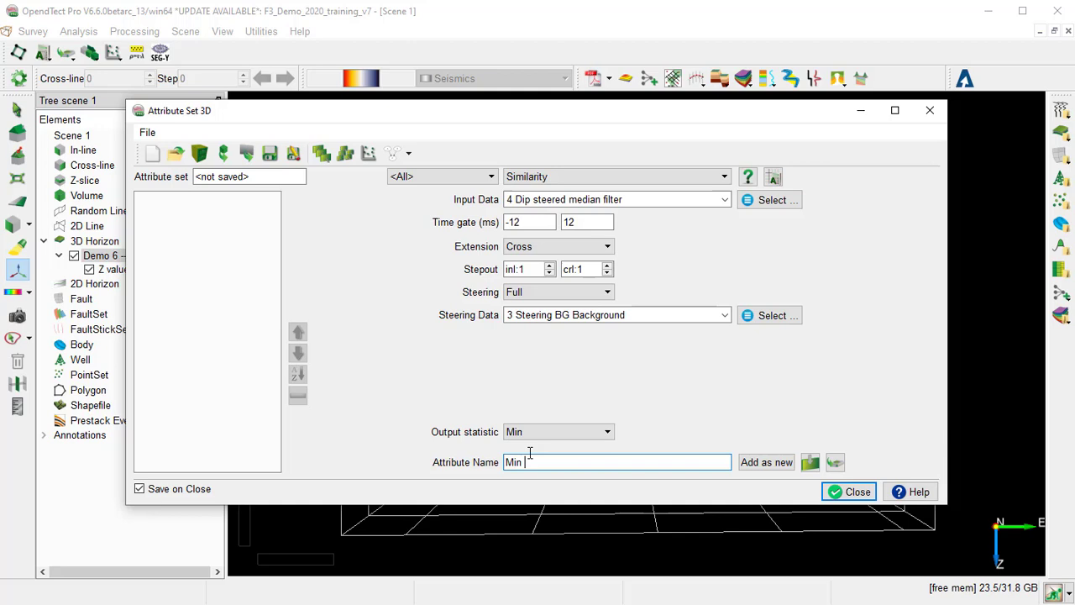
{"action": "type", "text": "Min Sim"}
{"action": "left_click", "coordinate": [764, 463]}
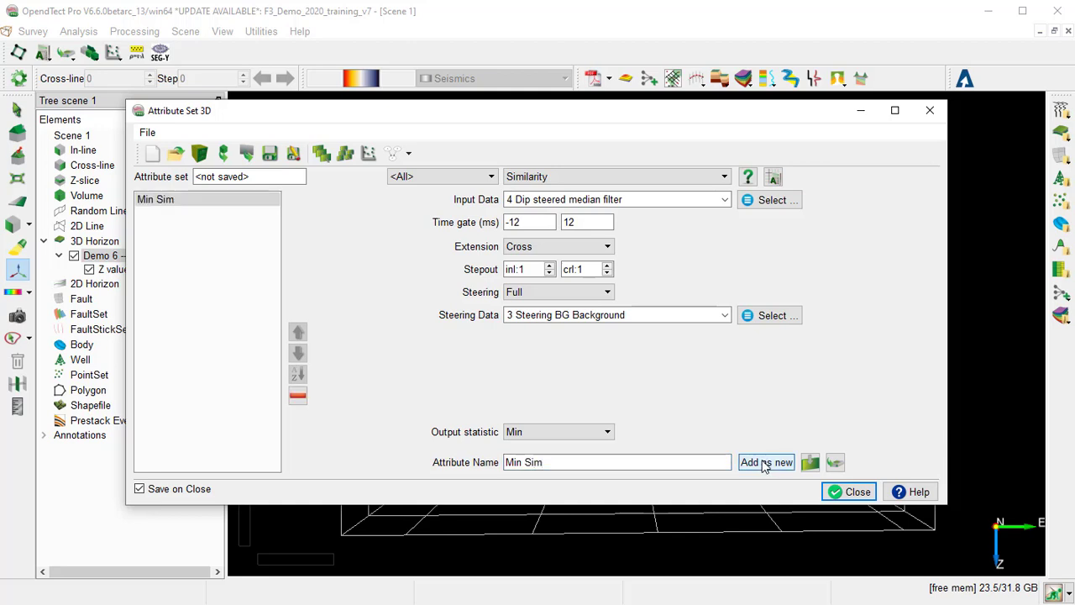
{"action": "left_click", "coordinate": [855, 496]}
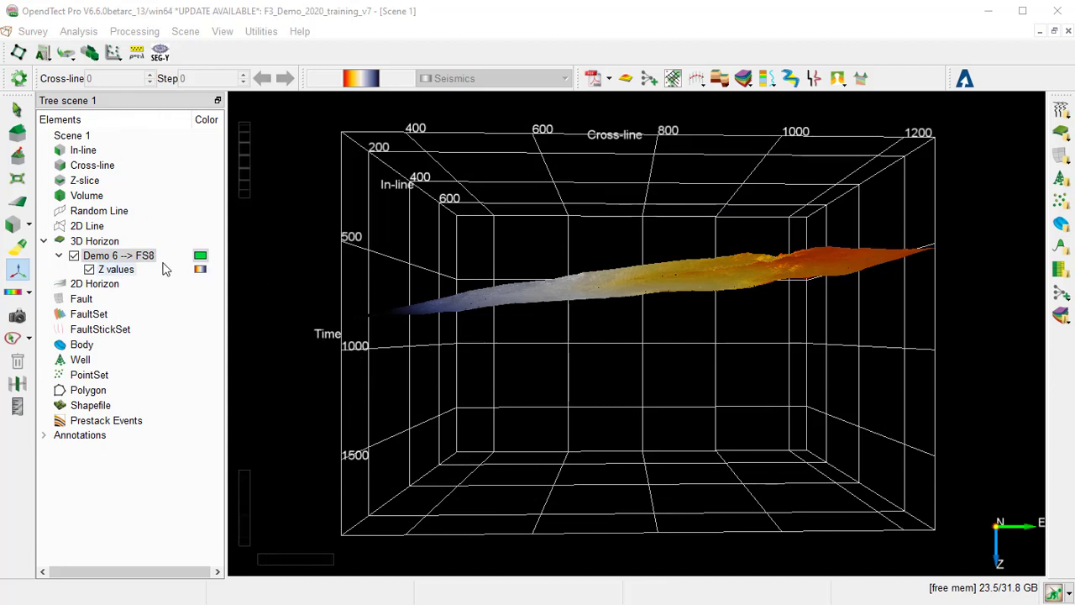
Add an attribute layer to horizon Demo 6 --> FS8 showing the Min Sim attribute
{"action": "right_click", "coordinate": [123, 257]}
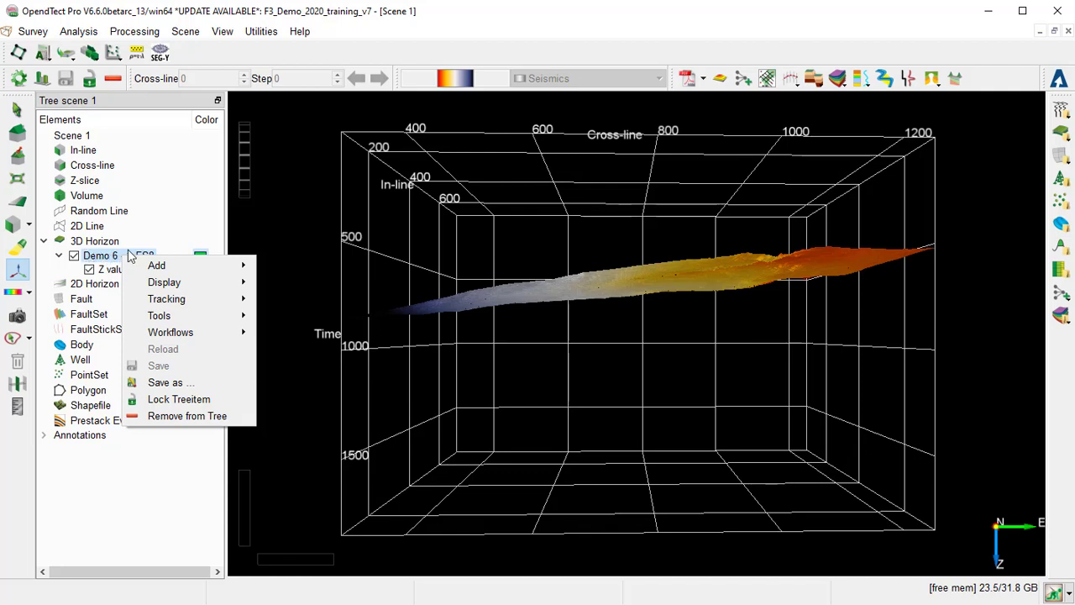
{"action": "mouse_move", "coordinate": [193, 266]}
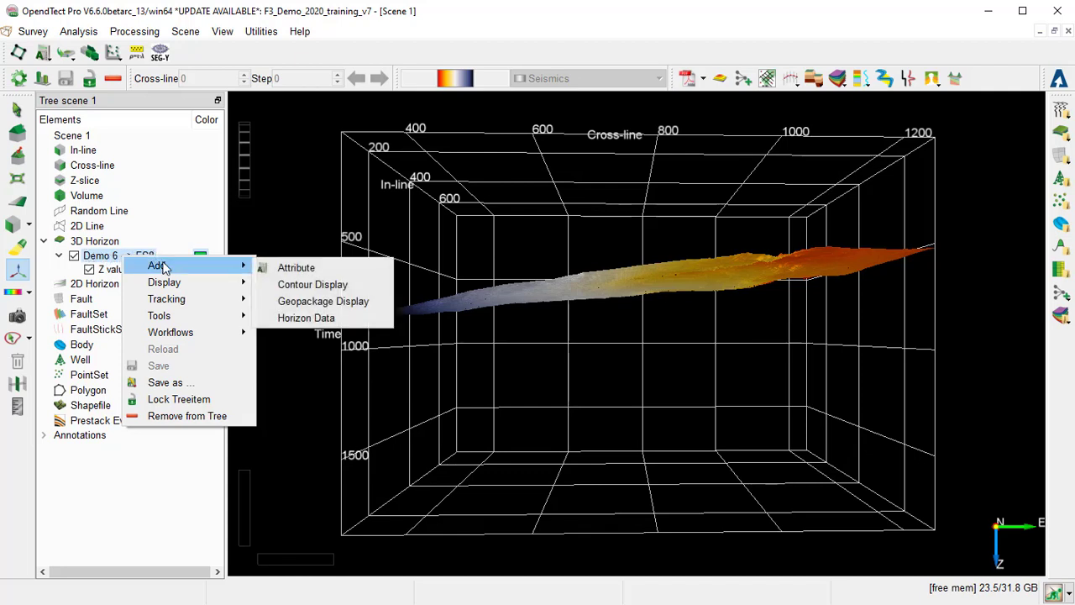
{"action": "left_click", "coordinate": [267, 268]}
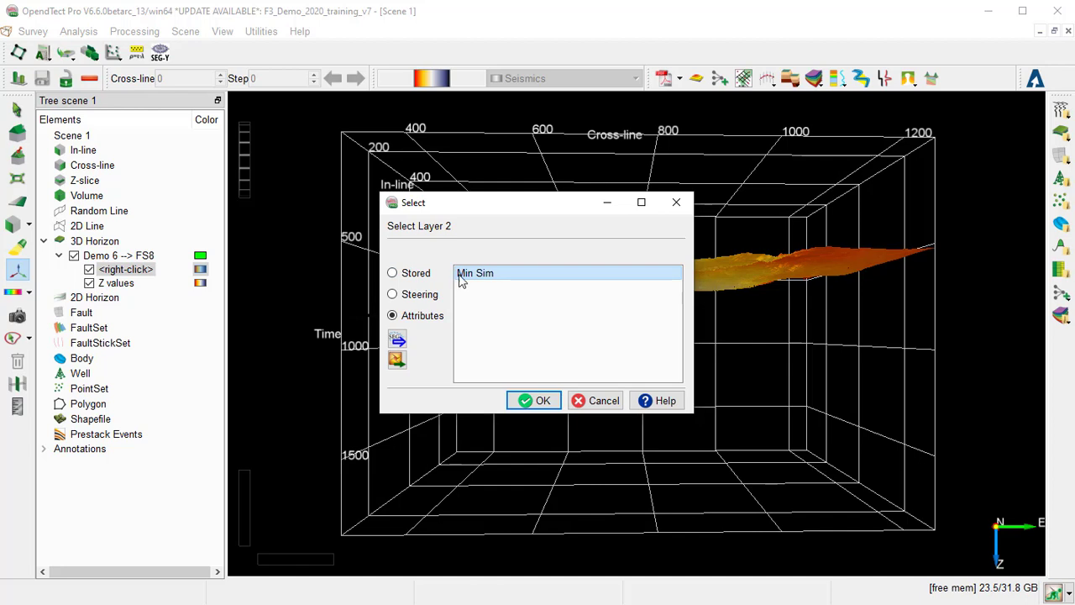
{"action": "left_click", "coordinate": [540, 400]}
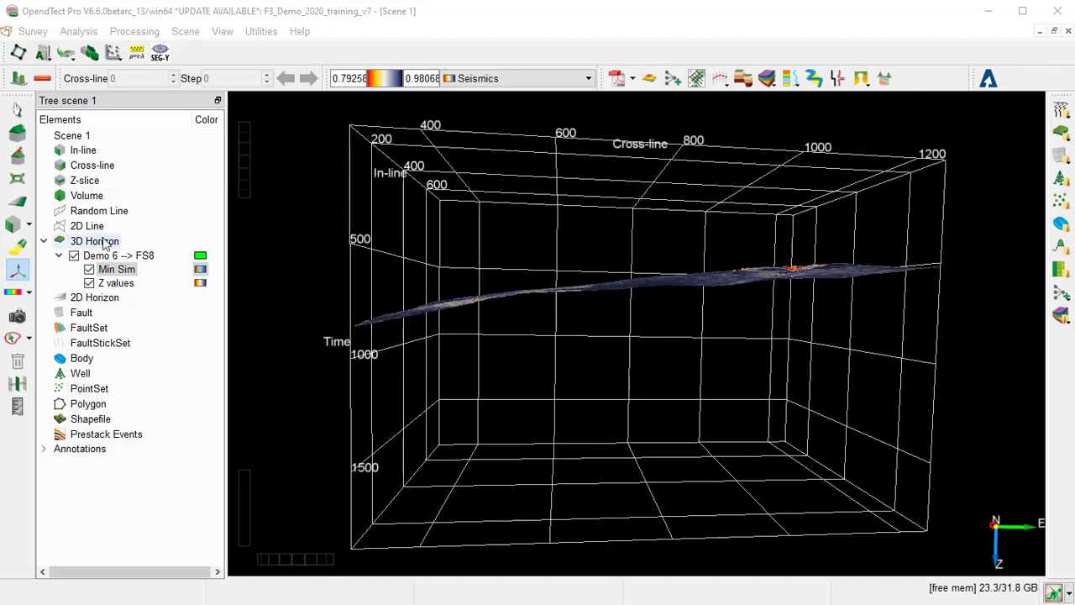
Switch to the top-down View Z and apply the Similarity colour table to Min Sim
{"action": "left_click", "coordinate": [14, 224]}
{"action": "left_click", "coordinate": [28, 227]}
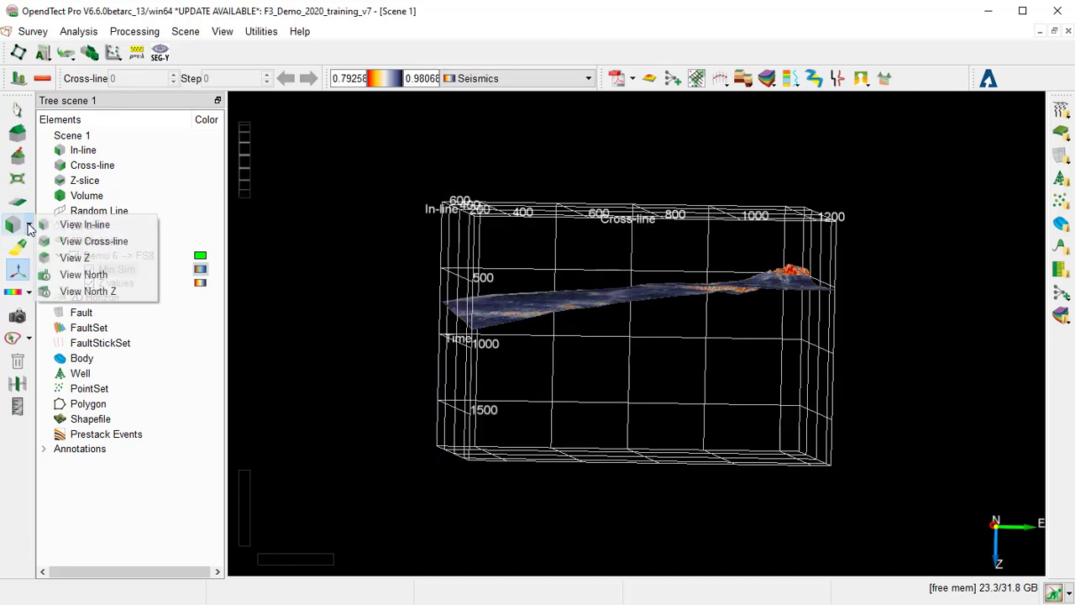
{"action": "left_click", "coordinate": [75, 258]}
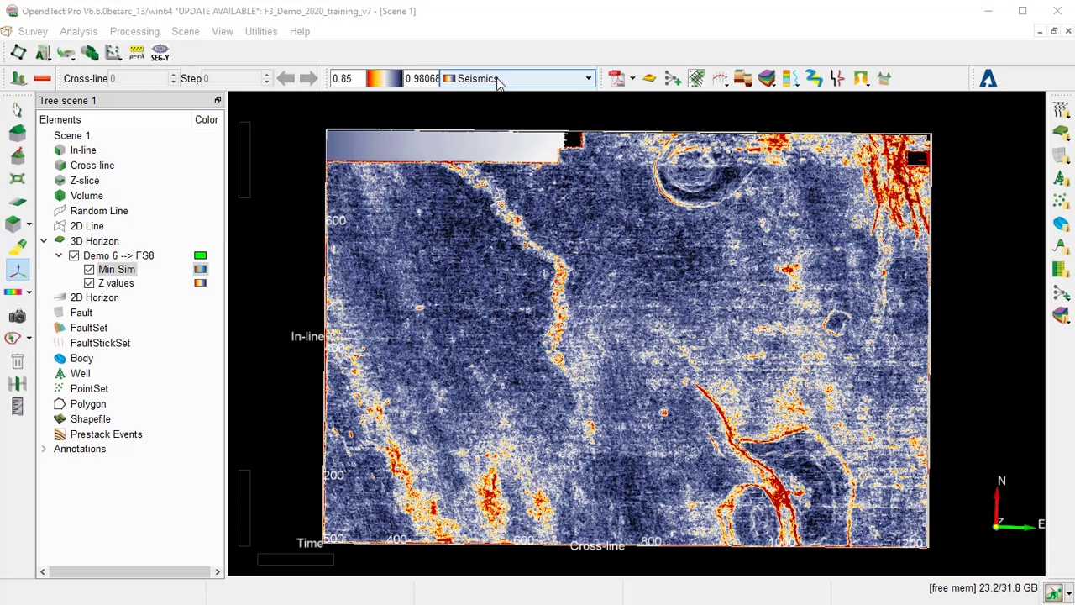
{"action": "left_click", "coordinate": [499, 81]}
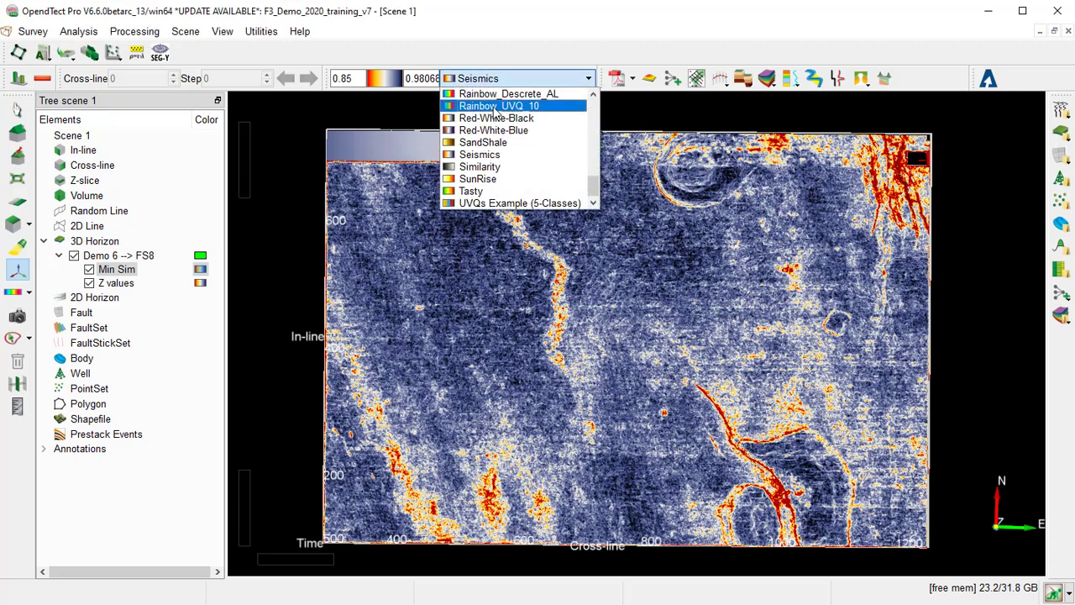
{"action": "left_click", "coordinate": [489, 167]}
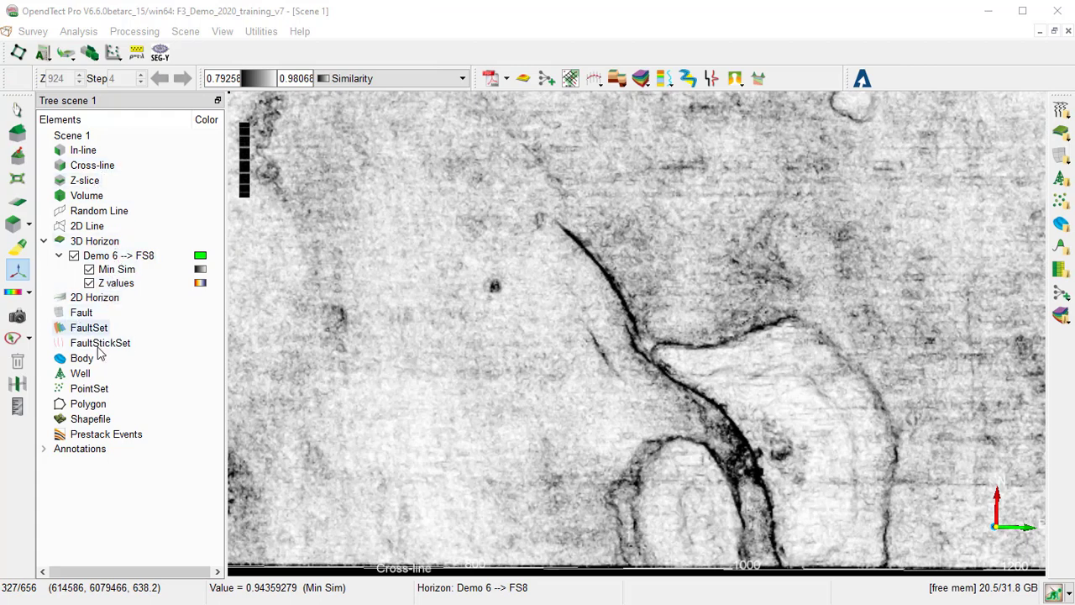
Create a new magenta polygon named 'Bright Spot'
{"action": "right_click", "coordinate": [95, 406]}
{"action": "left_click", "coordinate": [132, 430]}
{"action": "left_click", "coordinate": [516, 287]}
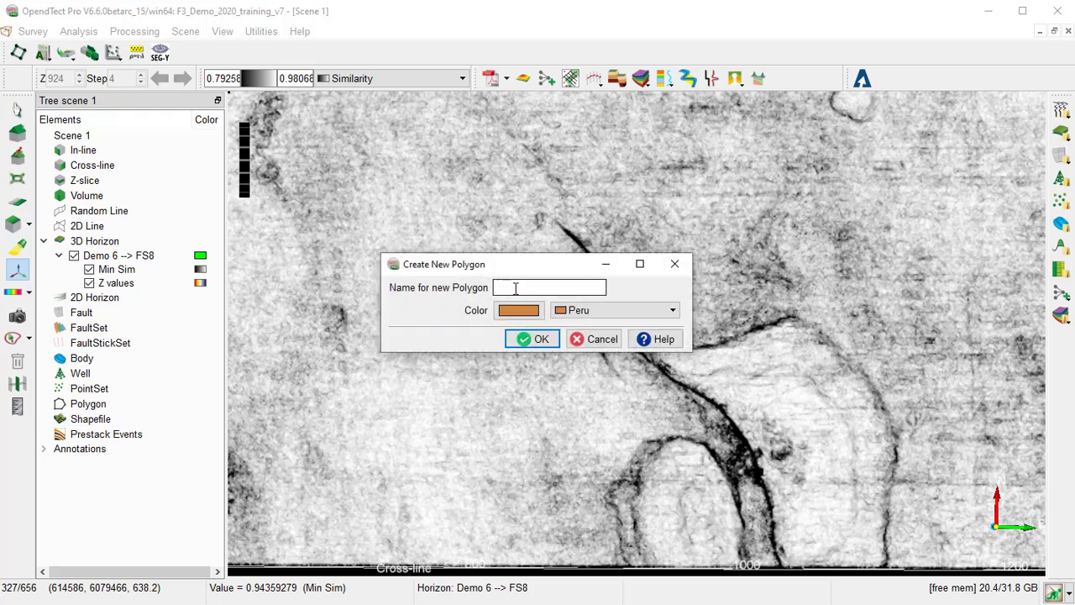
{"action": "type", "text": "Bright Spot"}
{"action": "left_click", "coordinate": [518, 310]}
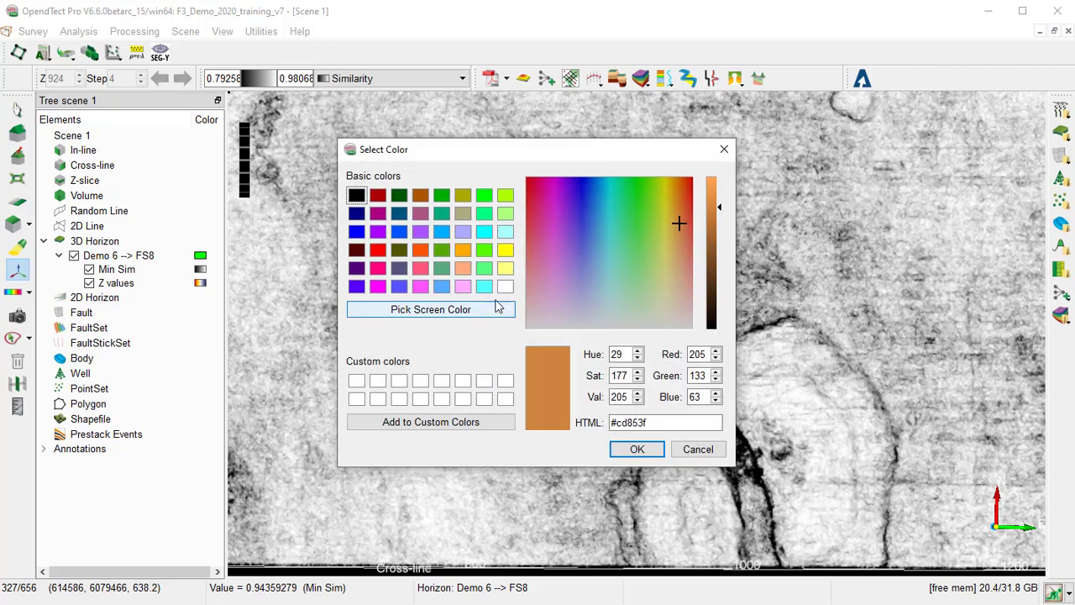
{"action": "left_click", "coordinate": [380, 288]}
{"action": "left_click", "coordinate": [636, 449]}
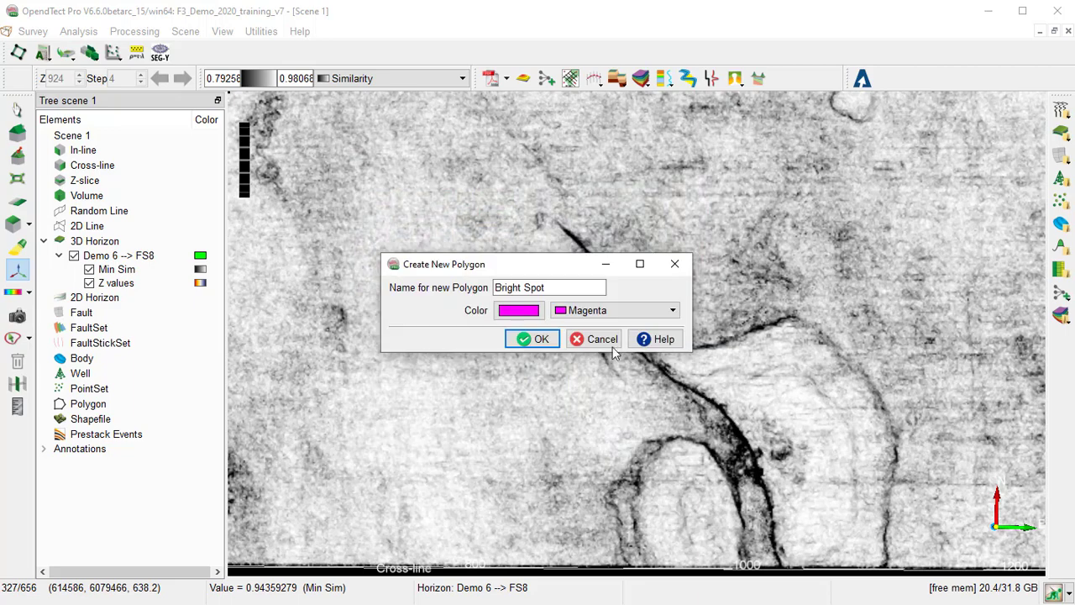
{"action": "left_click", "coordinate": [542, 339]}
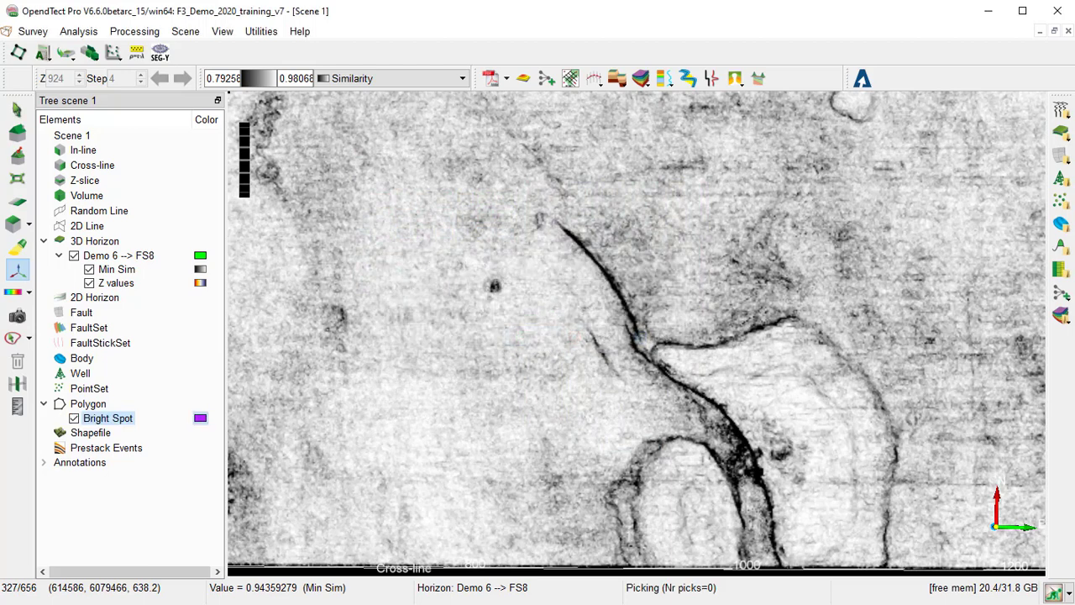
Pick Bright Spot points along the bright area's top edge and down its right side
{"action": "left_click", "coordinate": [630, 271]}
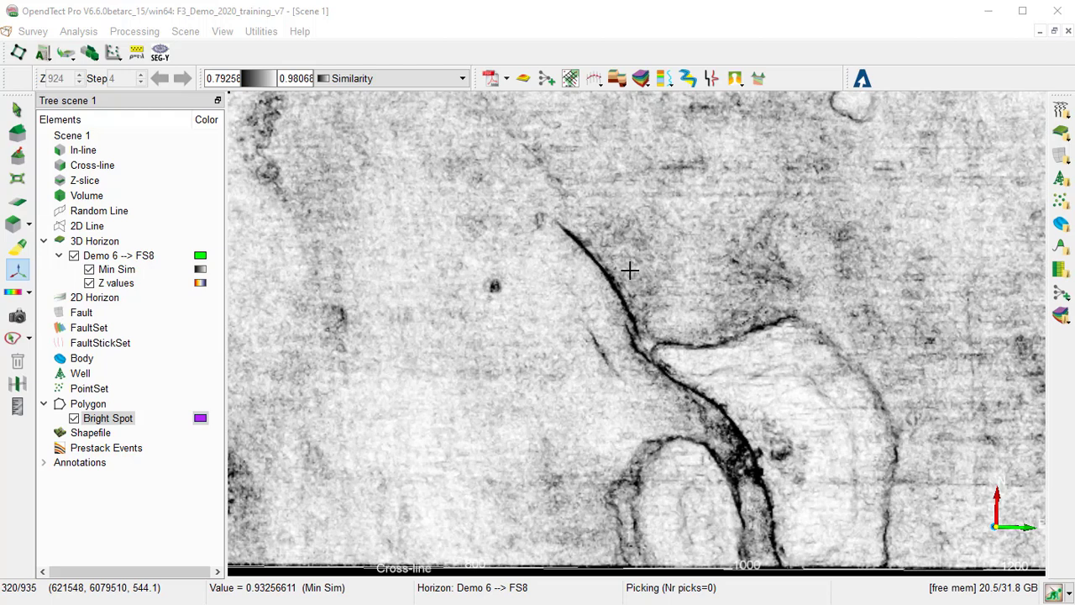
{"action": "left_click", "coordinate": [677, 264]}
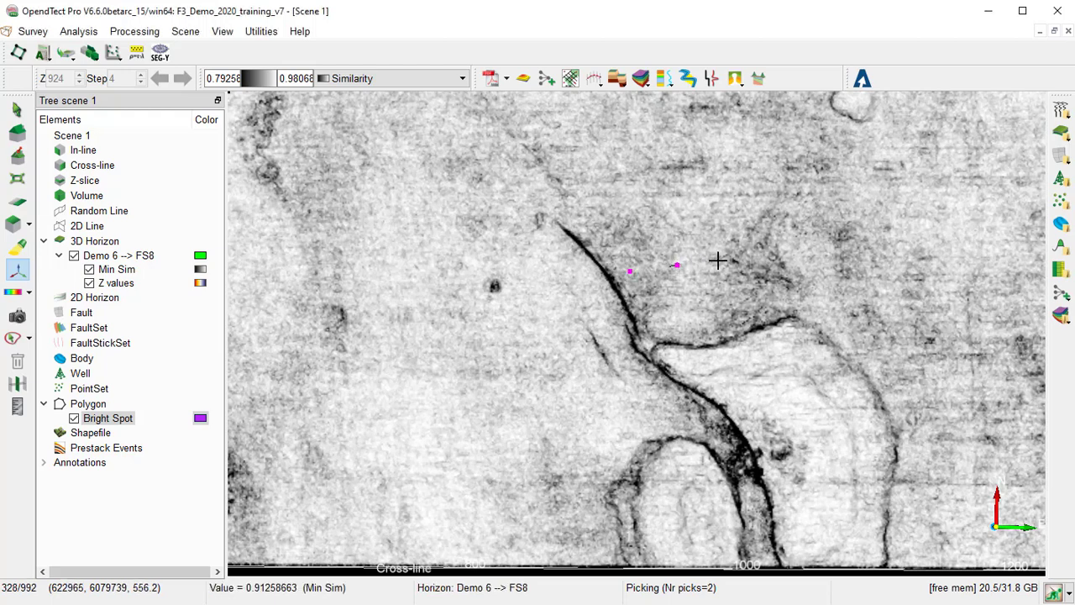
{"action": "left_click", "coordinate": [732, 260]}
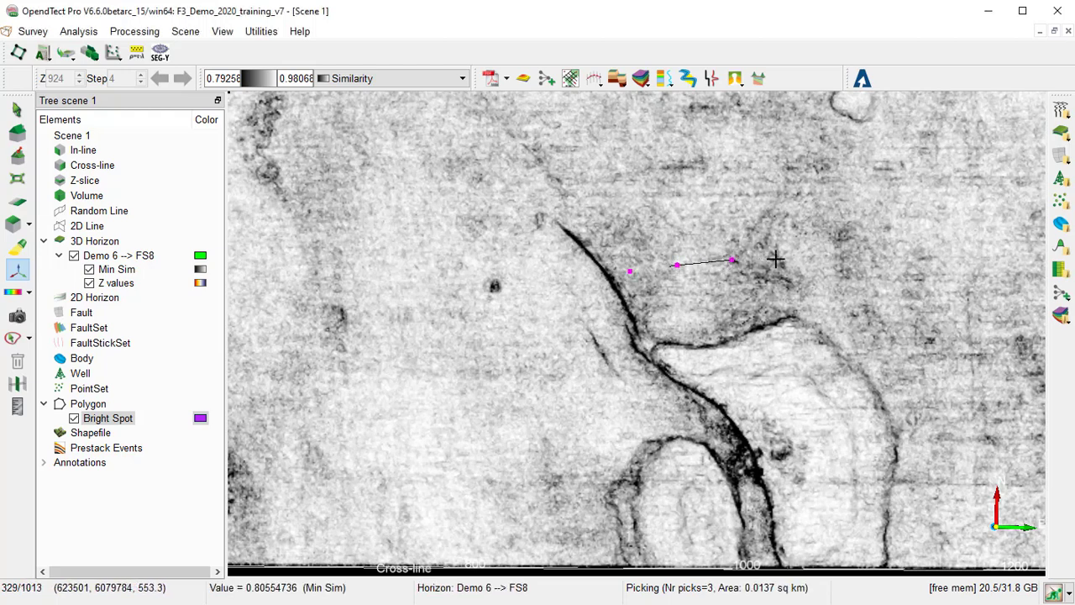
{"action": "left_click", "coordinate": [829, 266]}
{"action": "left_click", "coordinate": [882, 296]}
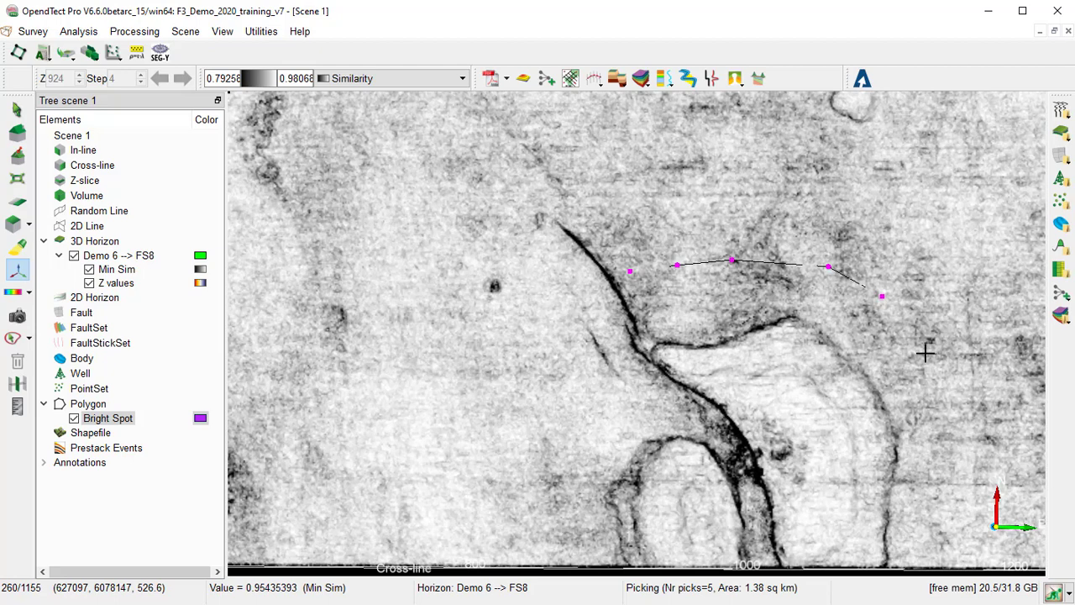
{"action": "left_click", "coordinate": [925, 353]}
{"action": "left_click", "coordinate": [956, 413]}
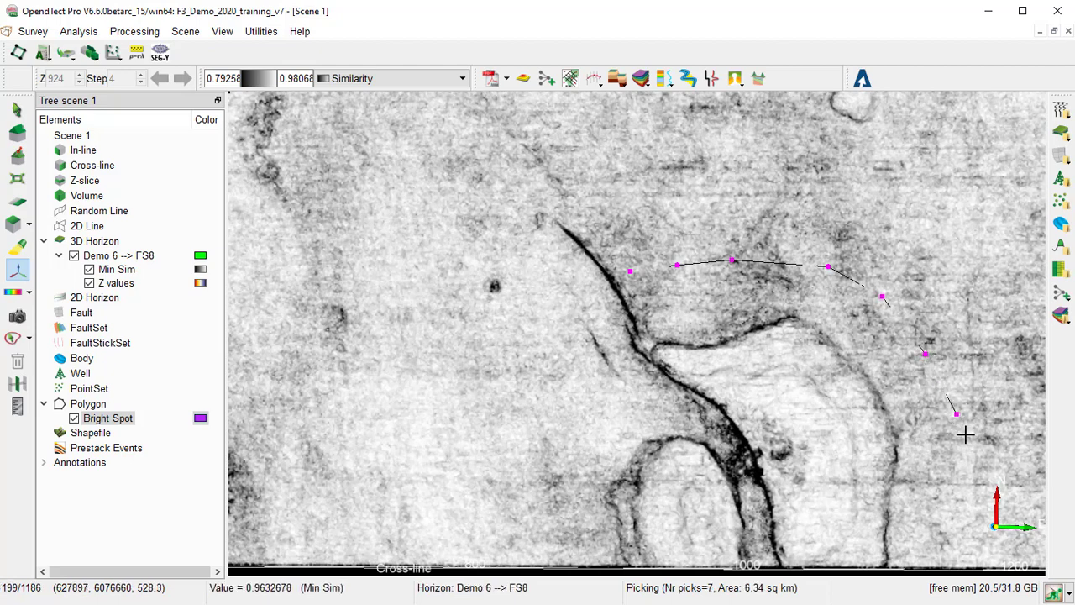
{"action": "left_click", "coordinate": [968, 458]}
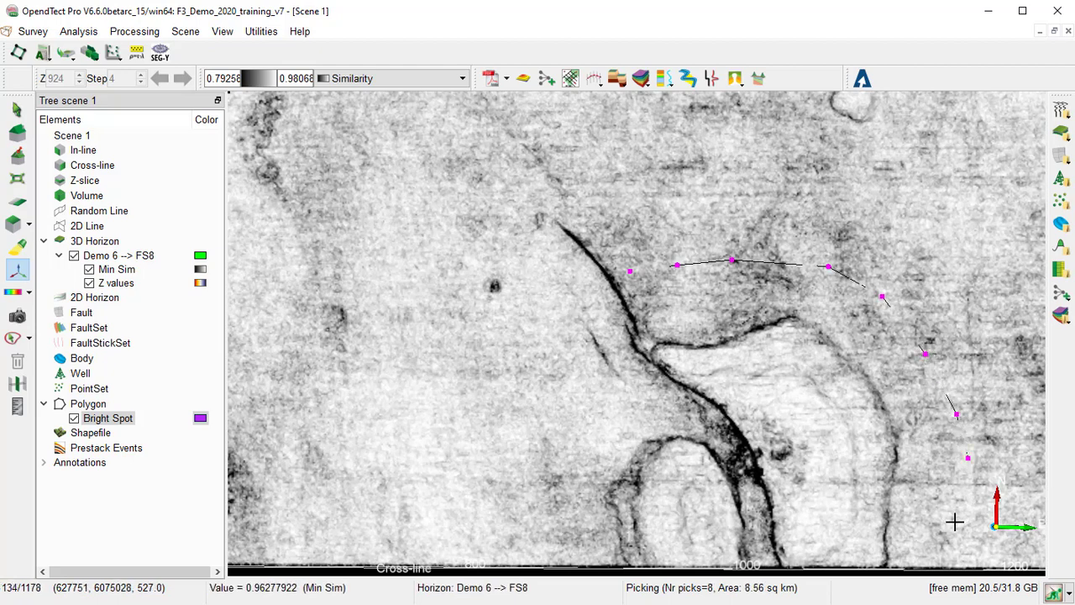
Continue the outline along the bottom edge and back up following the dark fault
{"action": "left_click", "coordinate": [956, 525]}
{"action": "left_click", "coordinate": [954, 562]}
{"action": "left_click", "coordinate": [923, 563]}
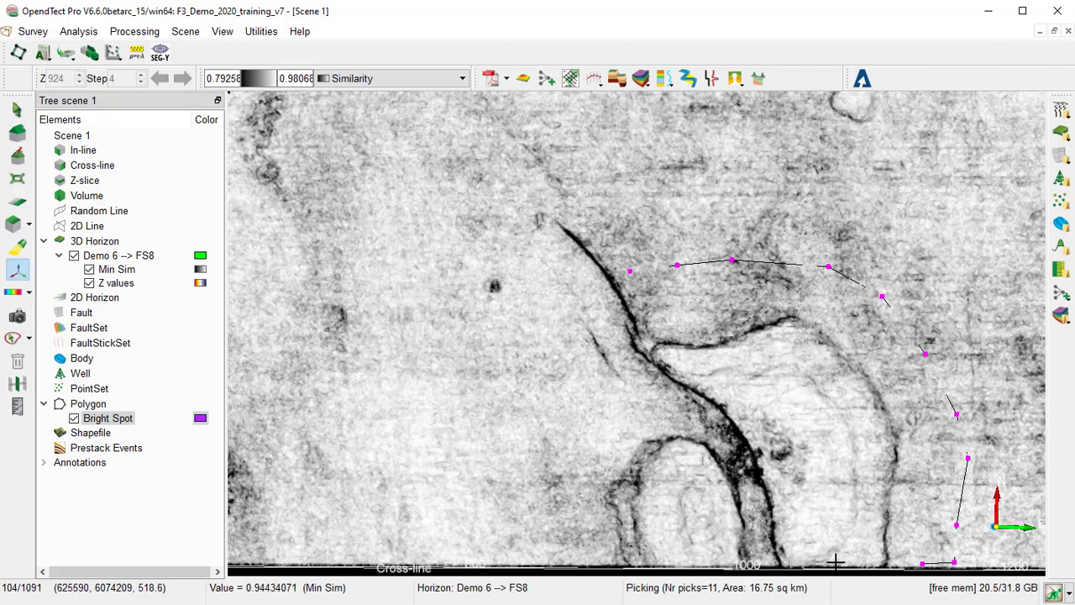
{"action": "left_click", "coordinate": [806, 561]}
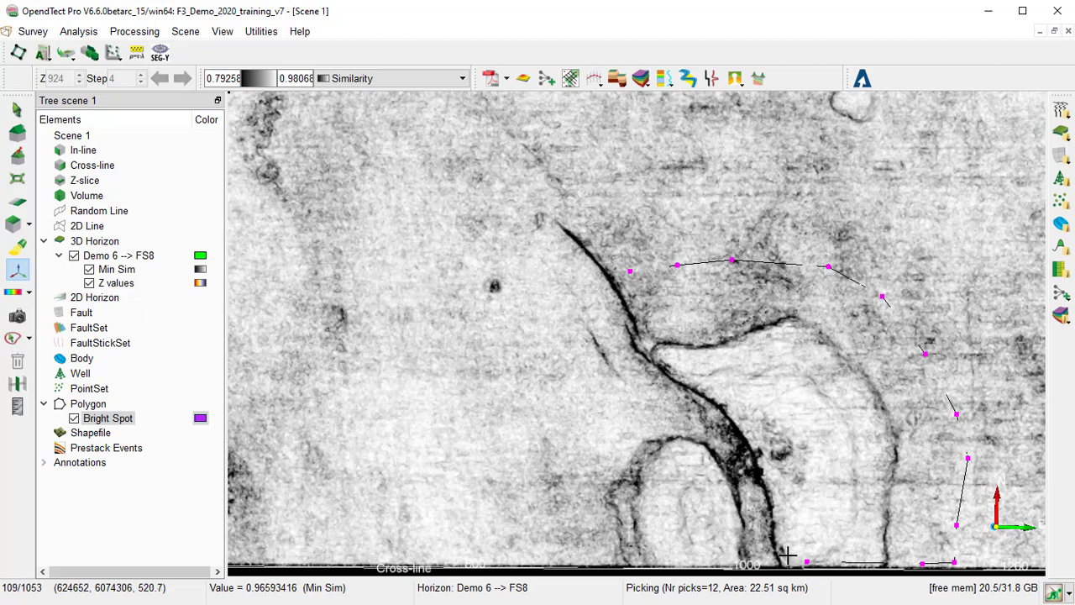
{"action": "left_click", "coordinate": [786, 556]}
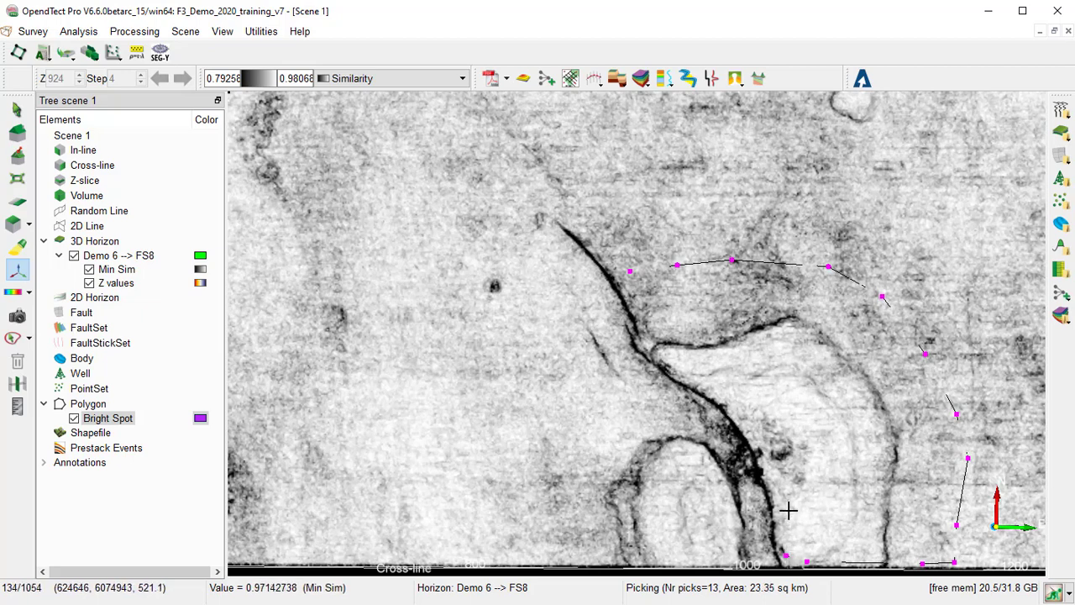
{"action": "left_click", "coordinate": [771, 477]}
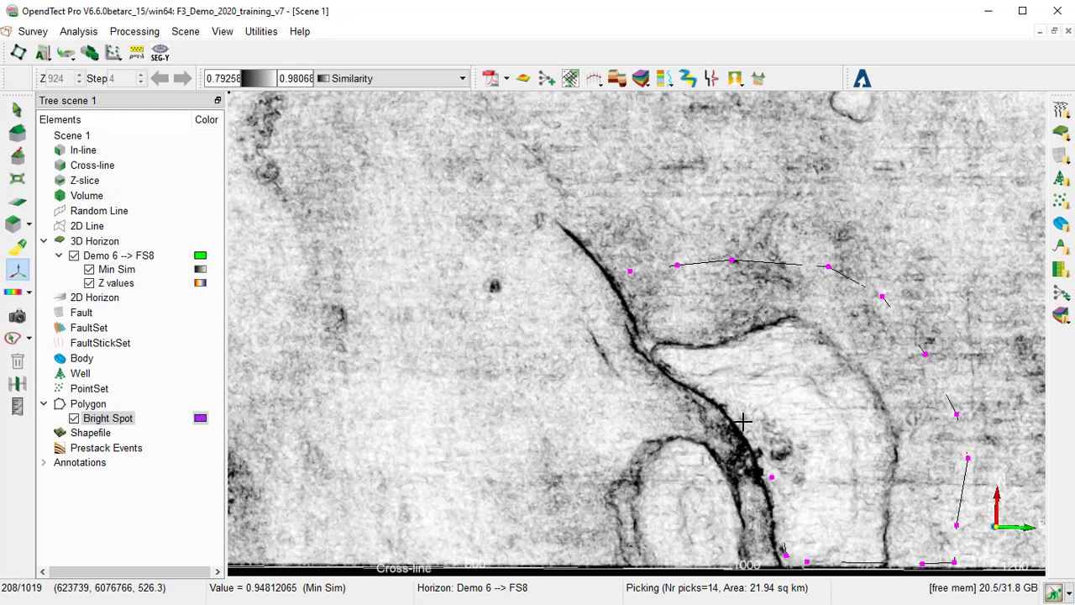
{"action": "left_click", "coordinate": [742, 423]}
{"action": "left_click", "coordinate": [684, 378]}
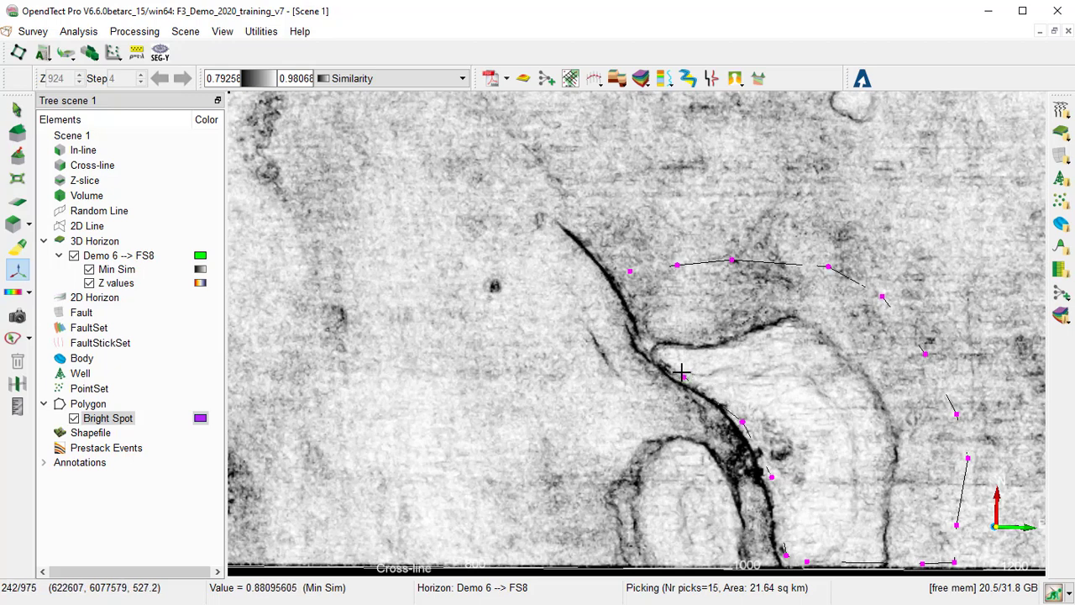
{"action": "left_click", "coordinate": [646, 340]}
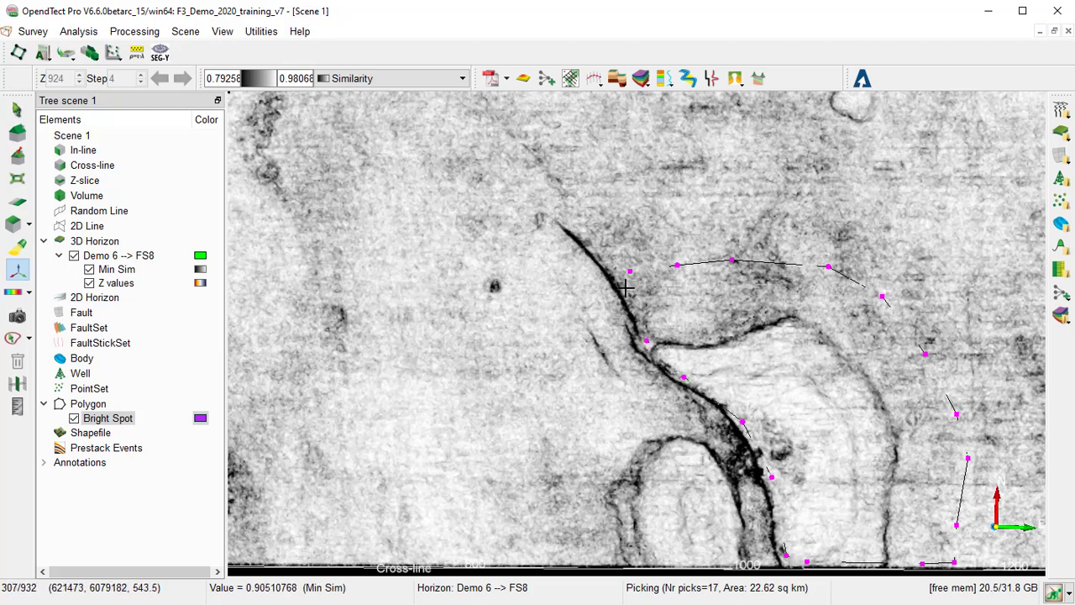
Close the Bright Spot outline at the starting pick and save the polygon
{"action": "left_click", "coordinate": [625, 288]}
{"action": "left_click", "coordinate": [618, 275]}
{"action": "right_click", "coordinate": [114, 420]}
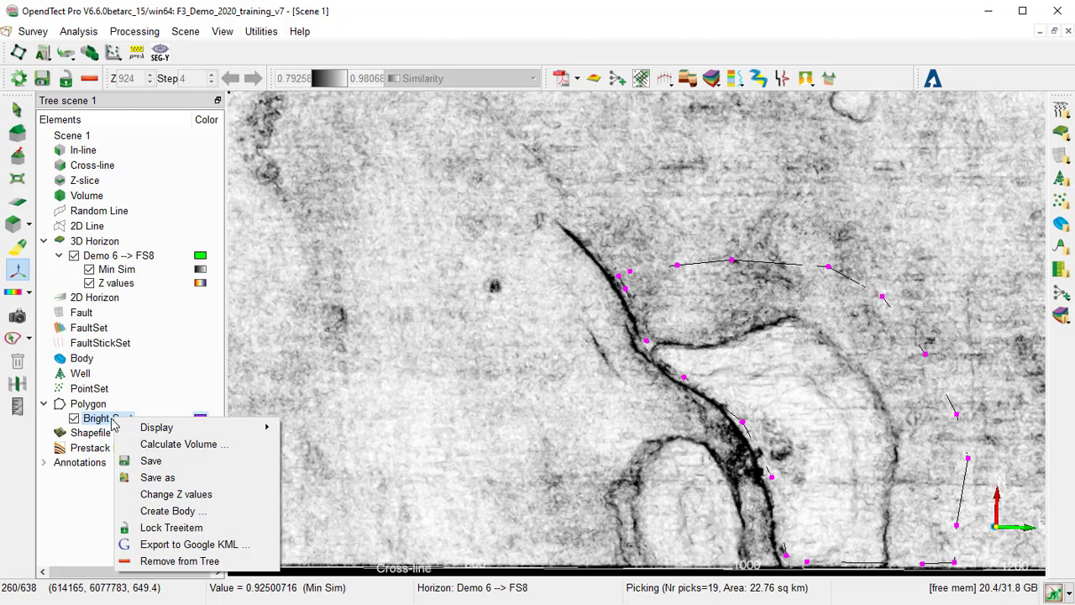
{"action": "left_click", "coordinate": [150, 461]}
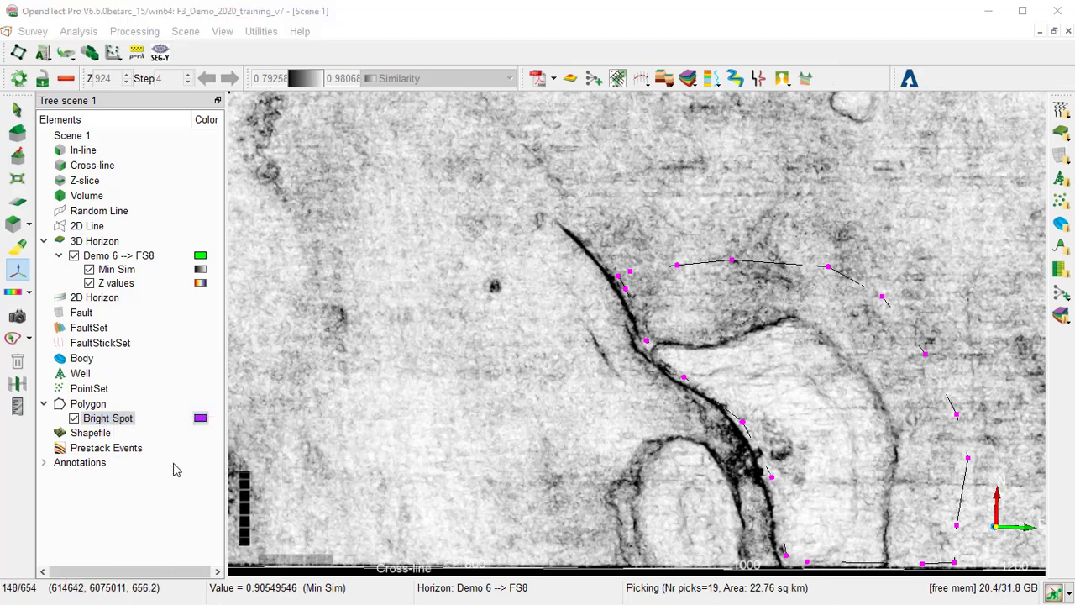
Set the Bright Spot display properties to line width 4 and magenta line colour
{"action": "right_click", "coordinate": [104, 416]}
{"action": "mouse_move", "coordinate": [155, 427]}
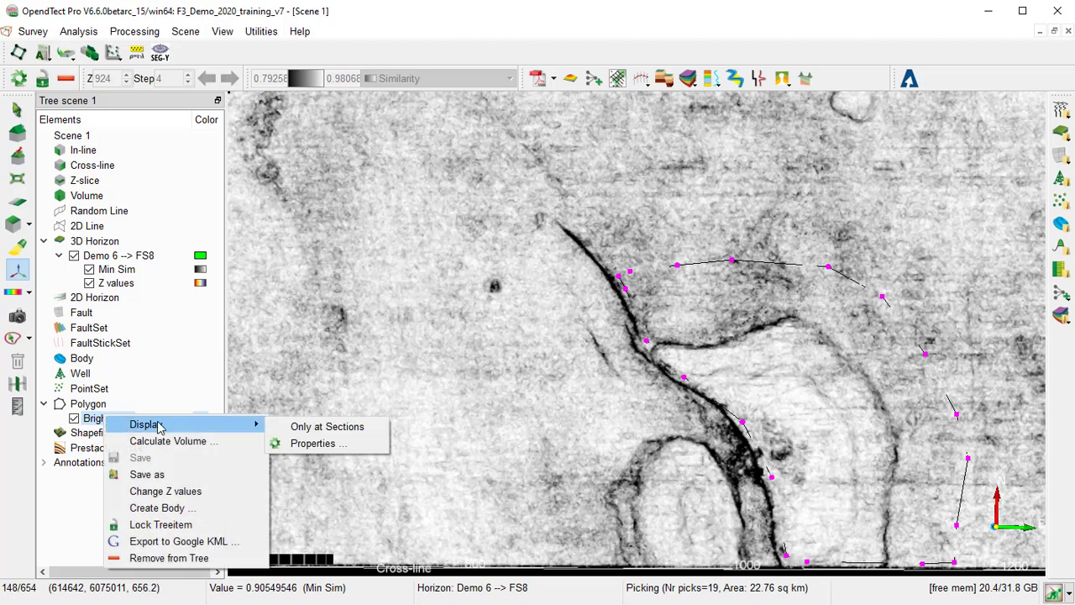
{"action": "left_click", "coordinate": [316, 443]}
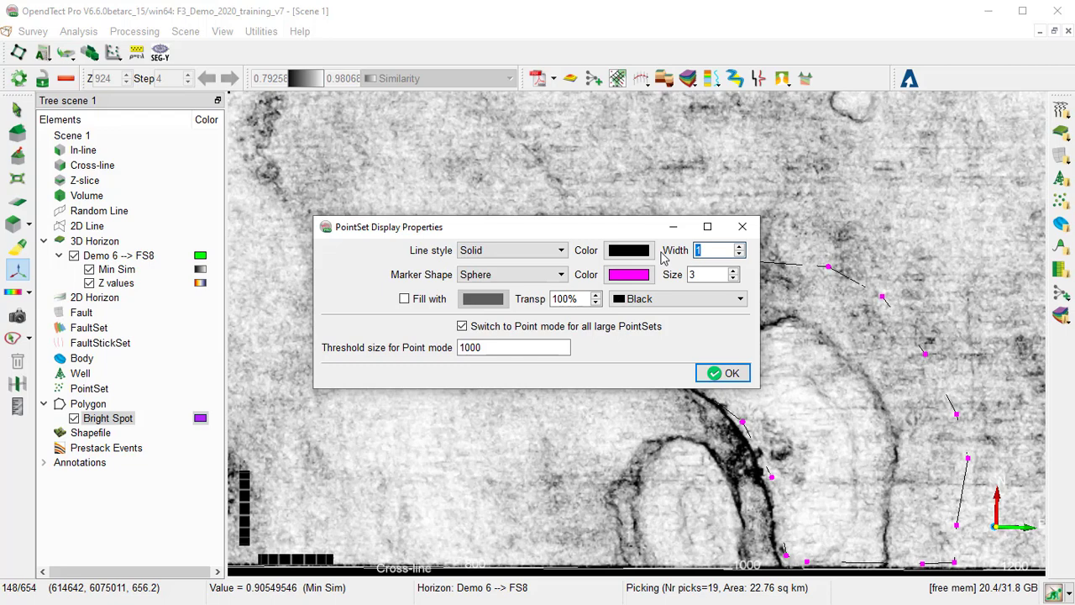
{"action": "type", "text": "4"}
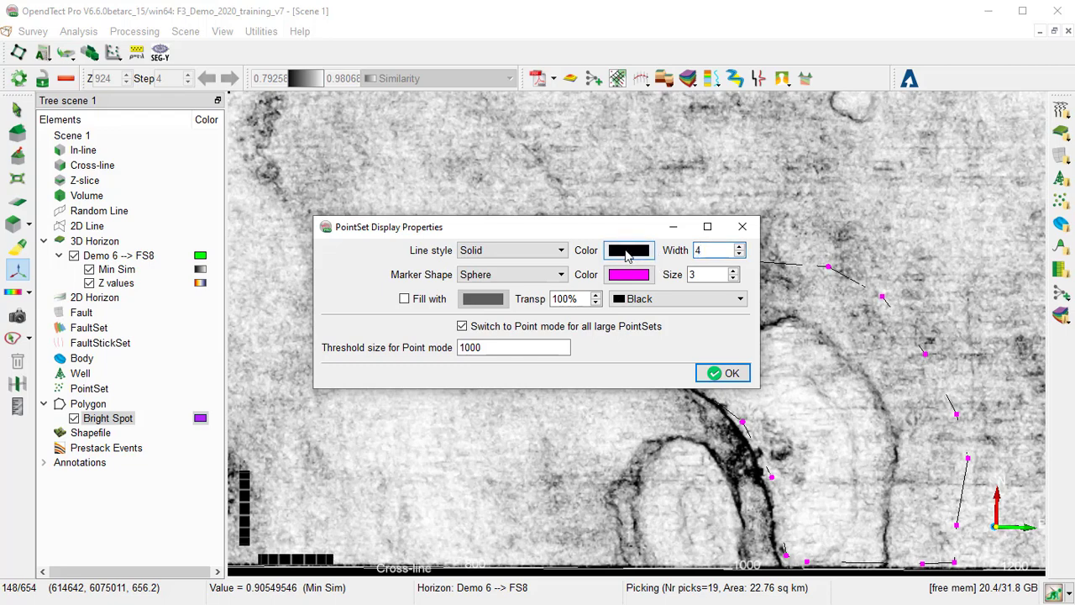
{"action": "left_click", "coordinate": [630, 251]}
{"action": "left_click", "coordinate": [377, 286]}
{"action": "left_click", "coordinate": [638, 448]}
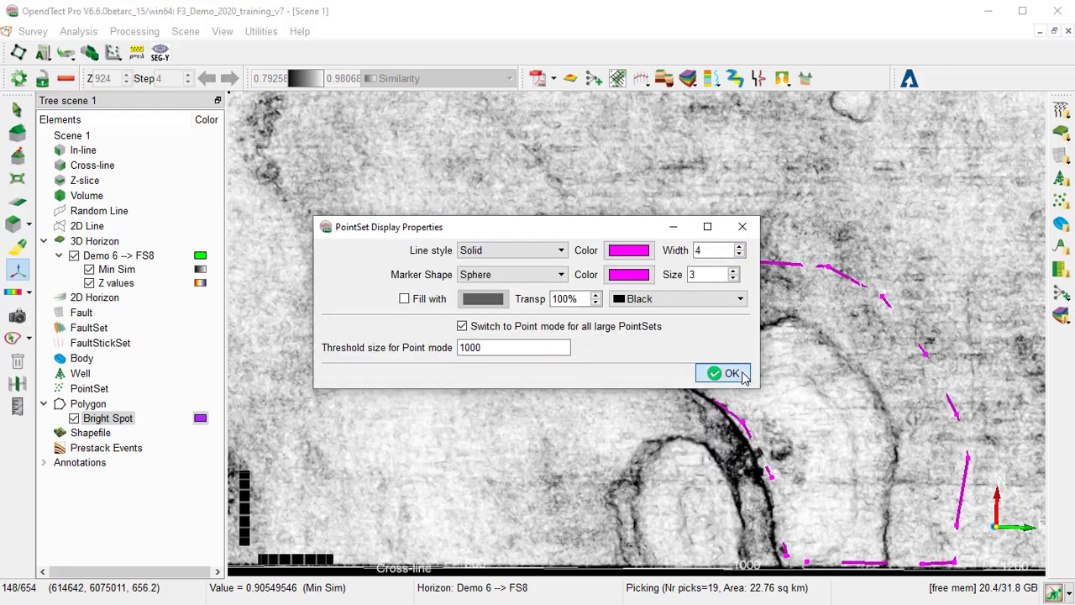
{"action": "left_click", "coordinate": [726, 374]}
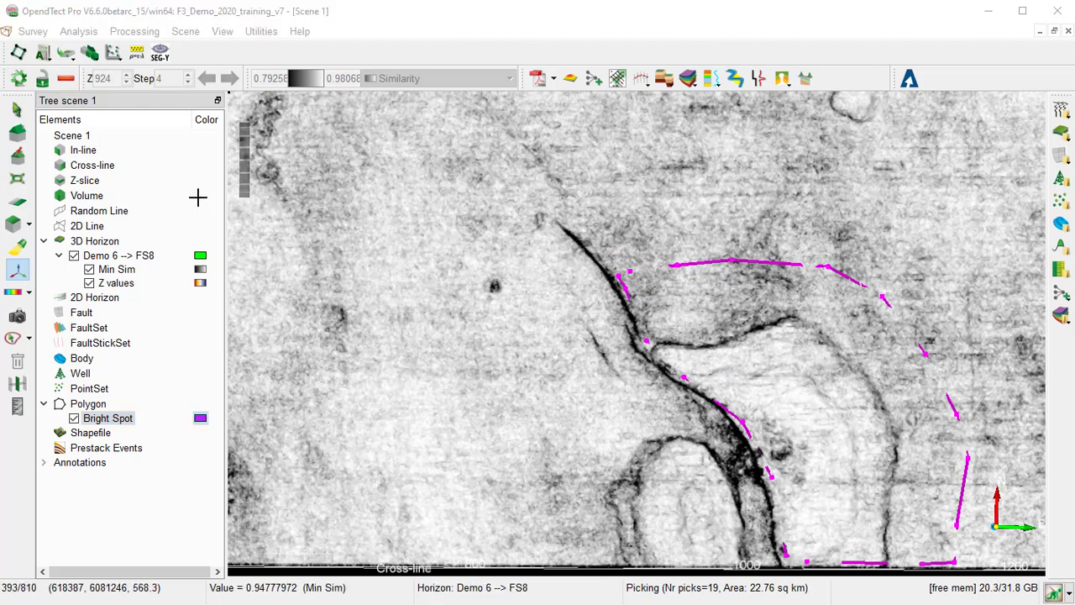
Launch Analysis > Fluid Contact Finder and choose Demo 6 --> FS8 as the horizon
{"action": "left_click", "coordinate": [79, 31]}
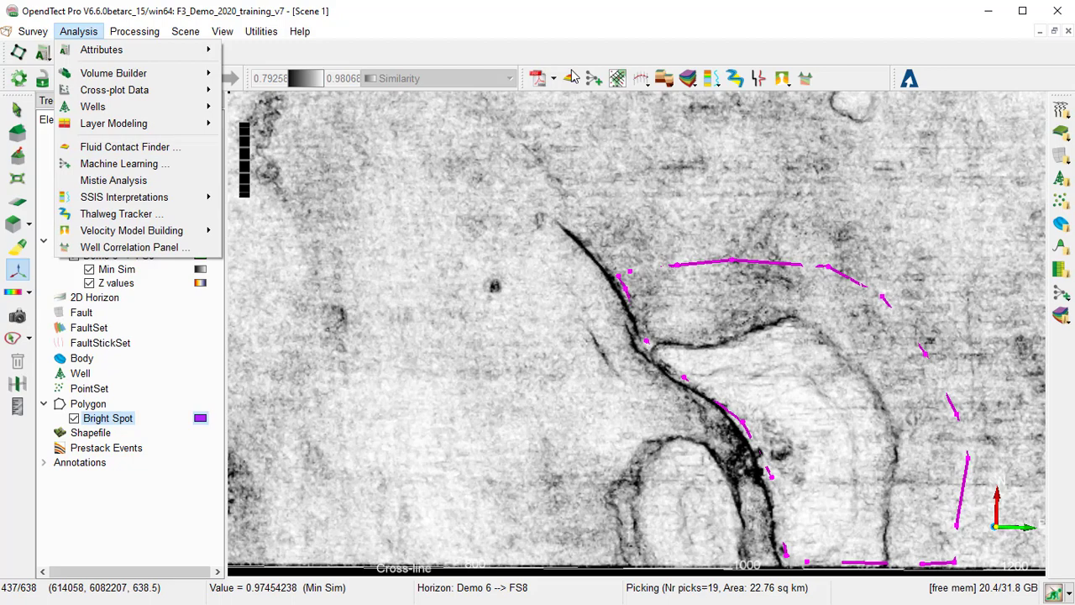
{"action": "left_click", "coordinate": [130, 147]}
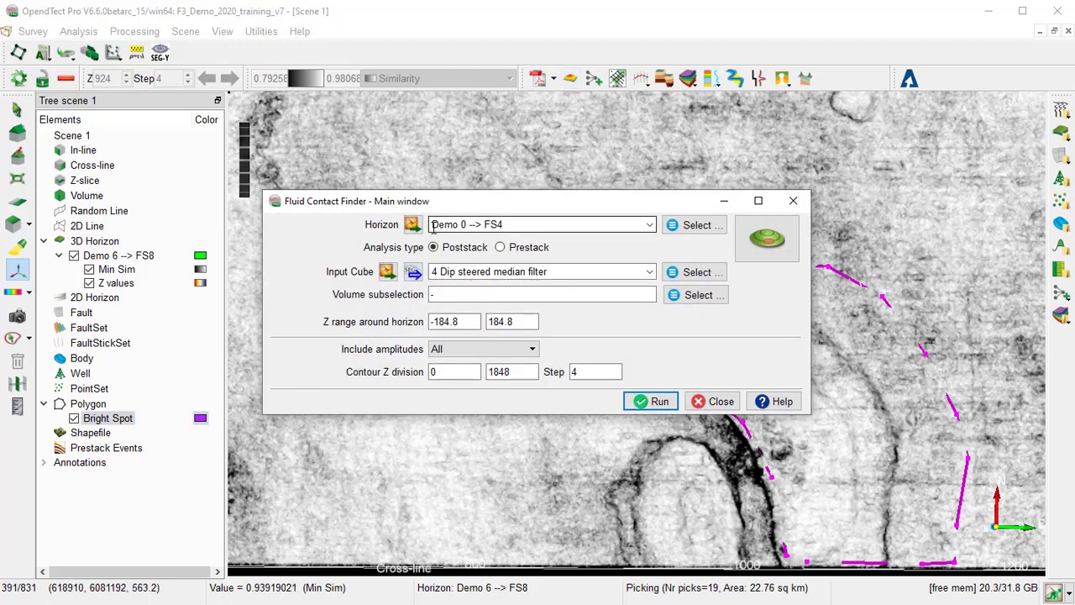
{"action": "left_click", "coordinate": [650, 227]}
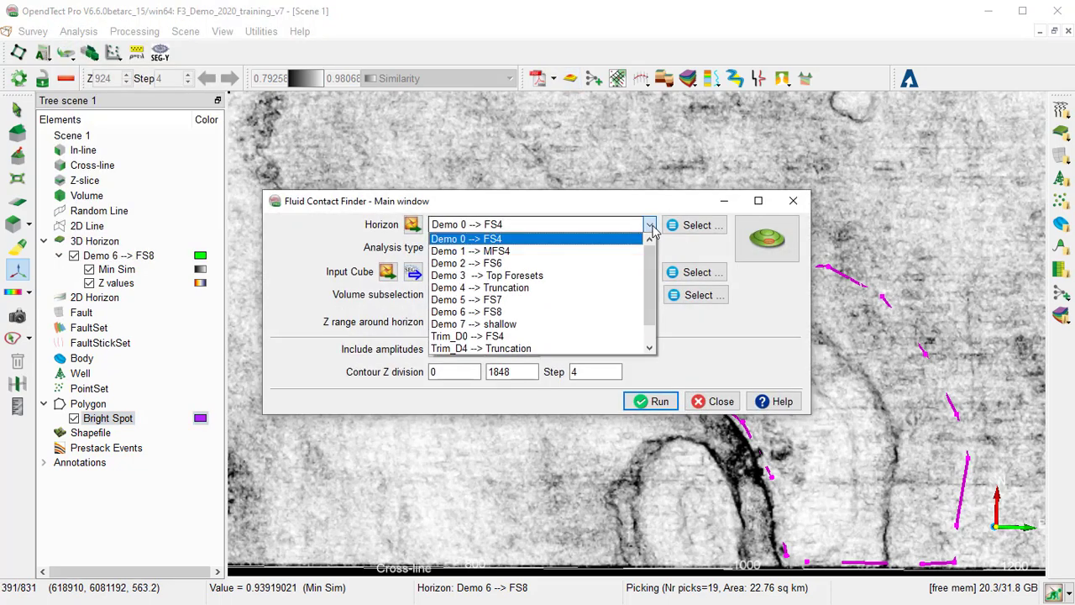
{"action": "left_click", "coordinate": [506, 314]}
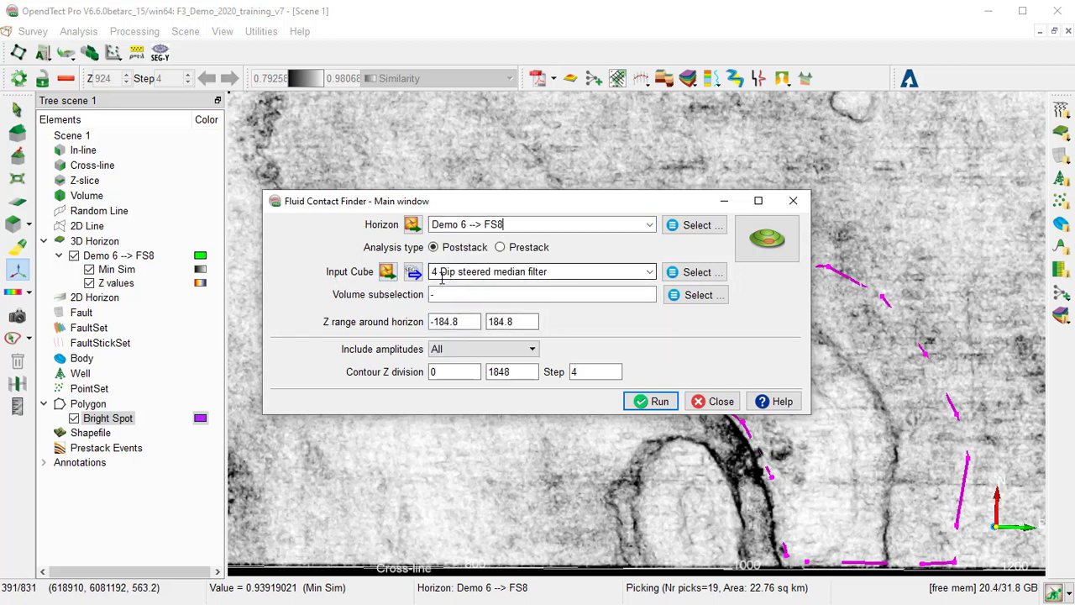
Set the volume subselection to Polygon, using positions Inside Bright Spot
{"action": "left_click", "coordinate": [709, 302]}
{"action": "left_click", "coordinate": [529, 249]}
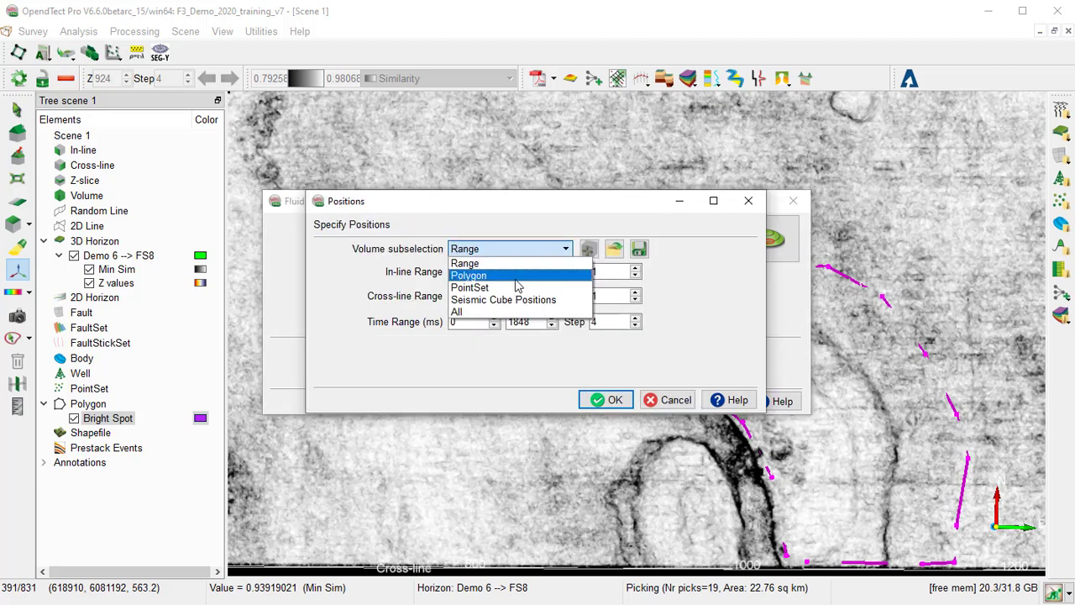
{"action": "left_click", "coordinate": [515, 279]}
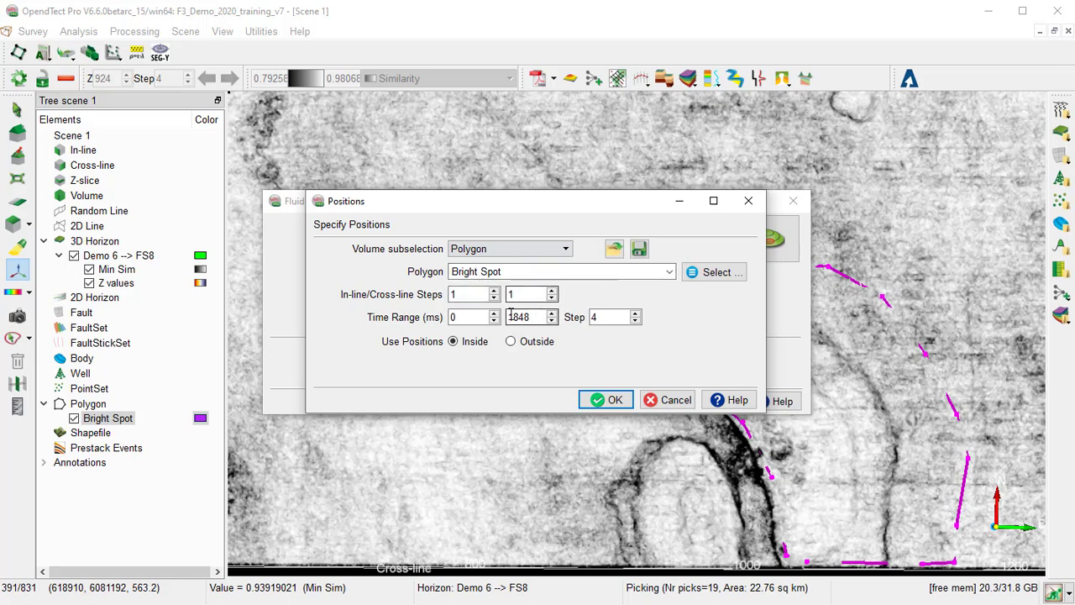
{"action": "left_click", "coordinate": [621, 402]}
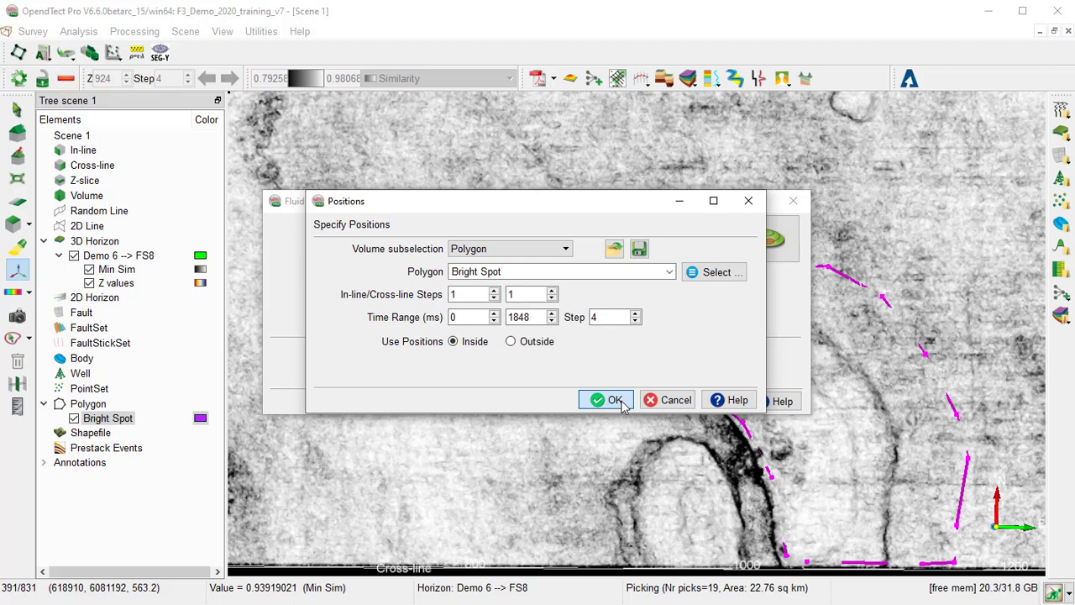
{"action": "left_click", "coordinate": [625, 405]}
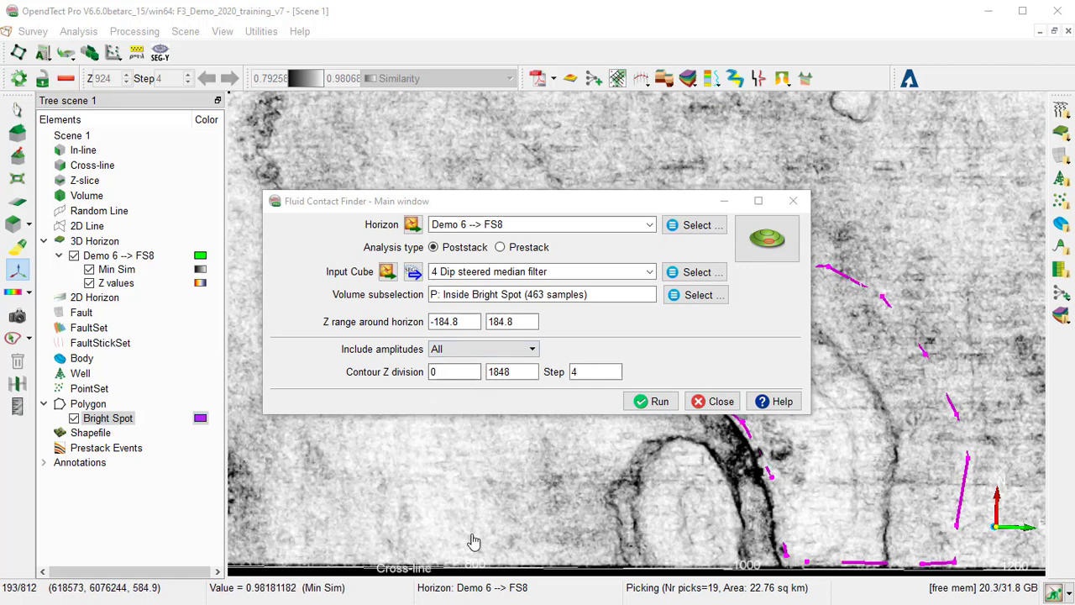
Run the Fluid Contact Finder, keep Stack display type, and untick Flattened
{"action": "left_click", "coordinate": [659, 403]}
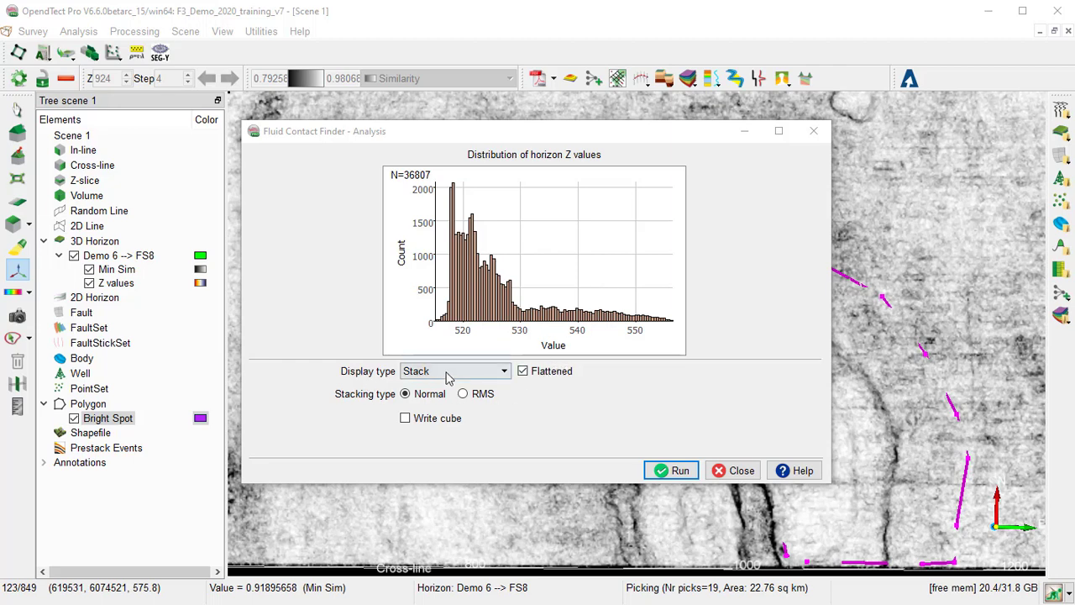
{"action": "left_click", "coordinate": [495, 373]}
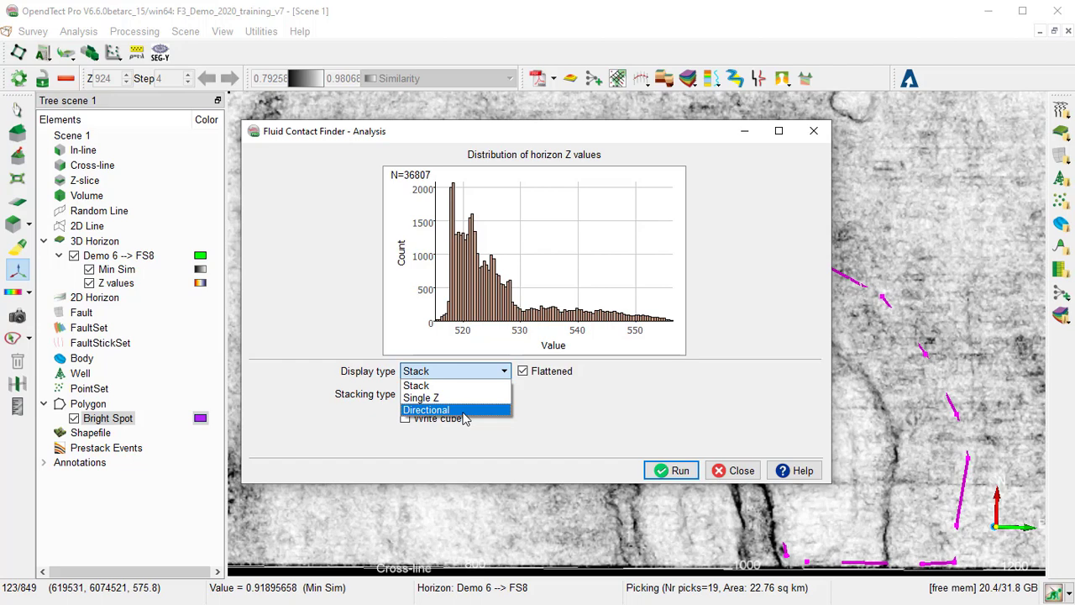
{"action": "key", "text": "Escape"}
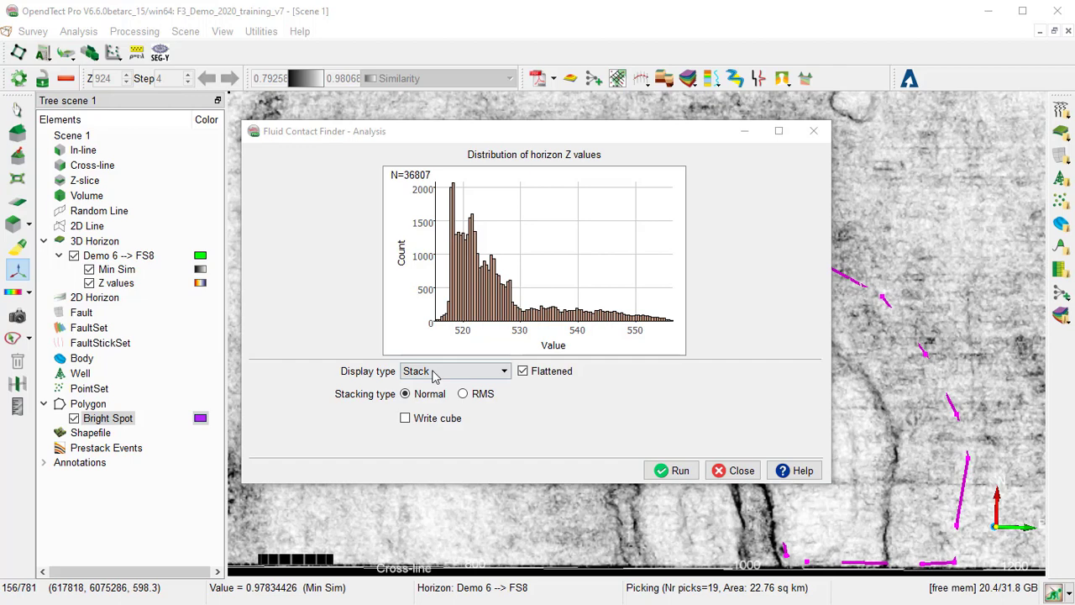
{"action": "left_click", "coordinate": [522, 371]}
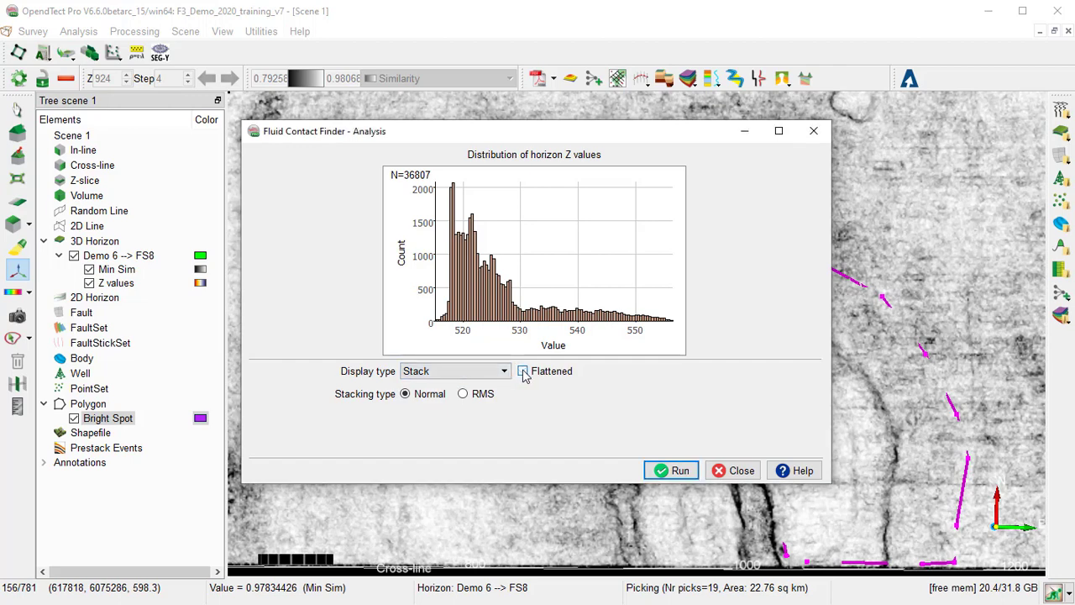
Run the analysis to generate the unflattened stack with its amplitude-versus-bin-depth curve
{"action": "left_click", "coordinate": [680, 471]}
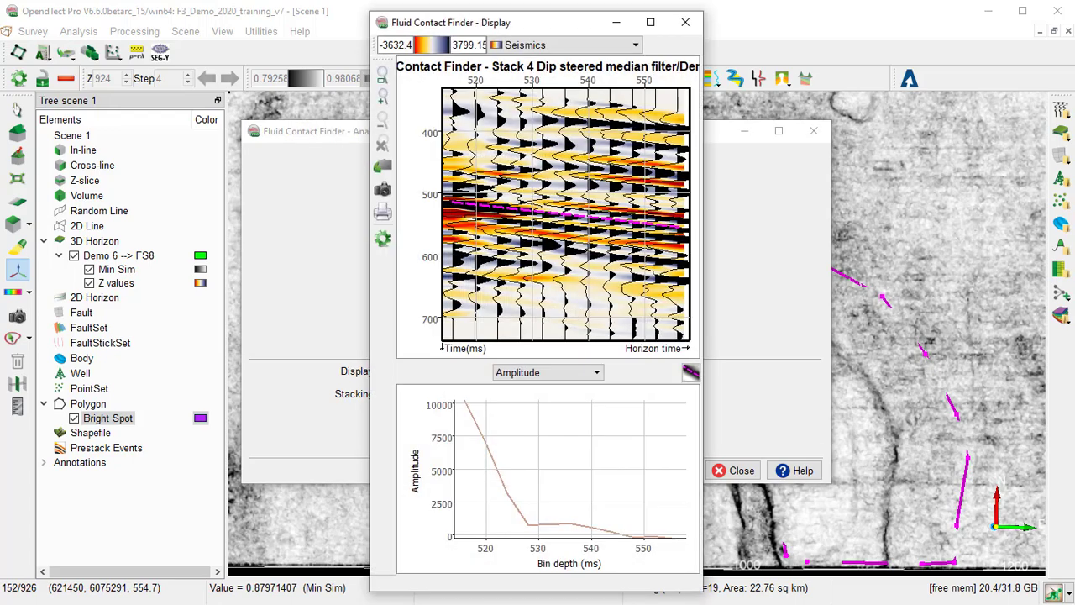